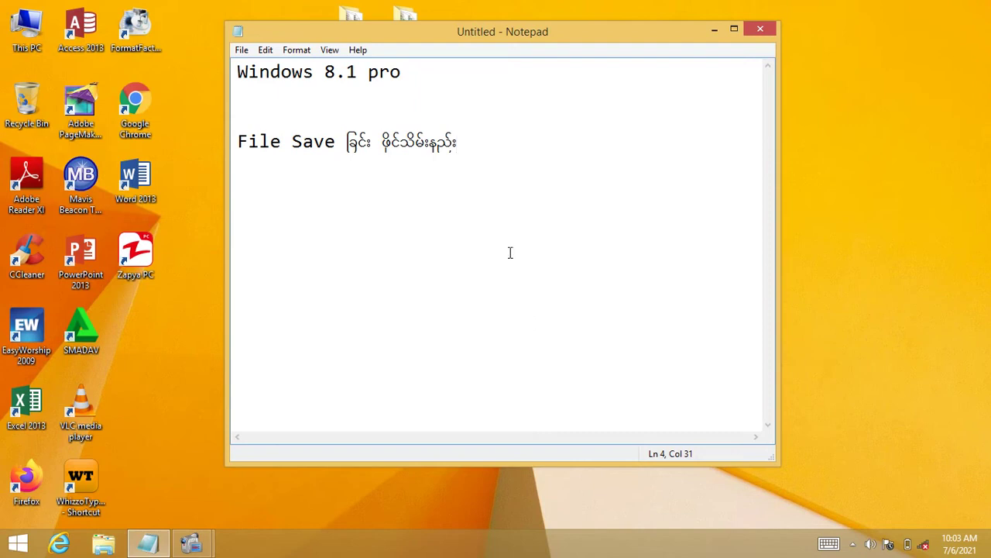
Step: Select text on the 'File Save' line, then close the Notepad window
left_click(414, 71)
left_click_drag(465, 150, 235, 149)
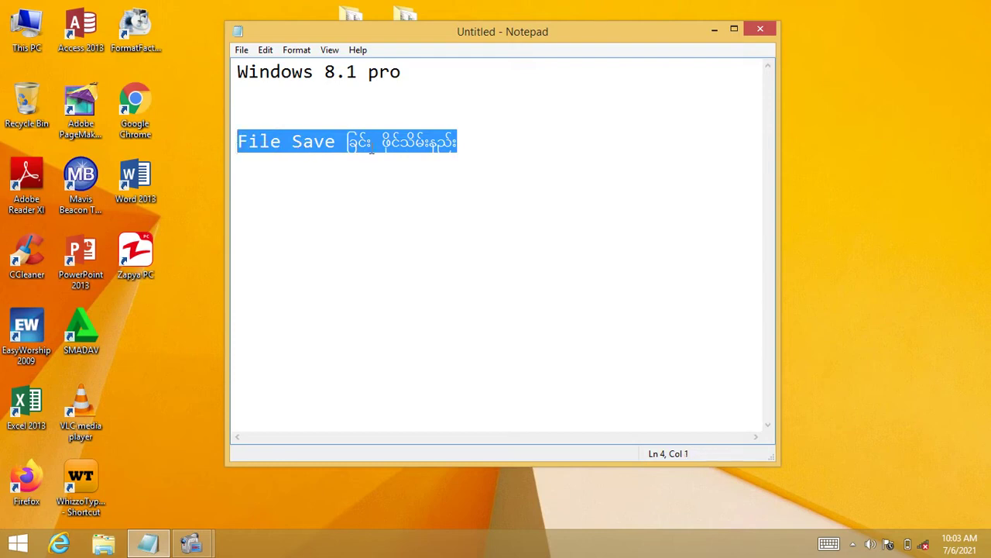
left_click(269, 140)
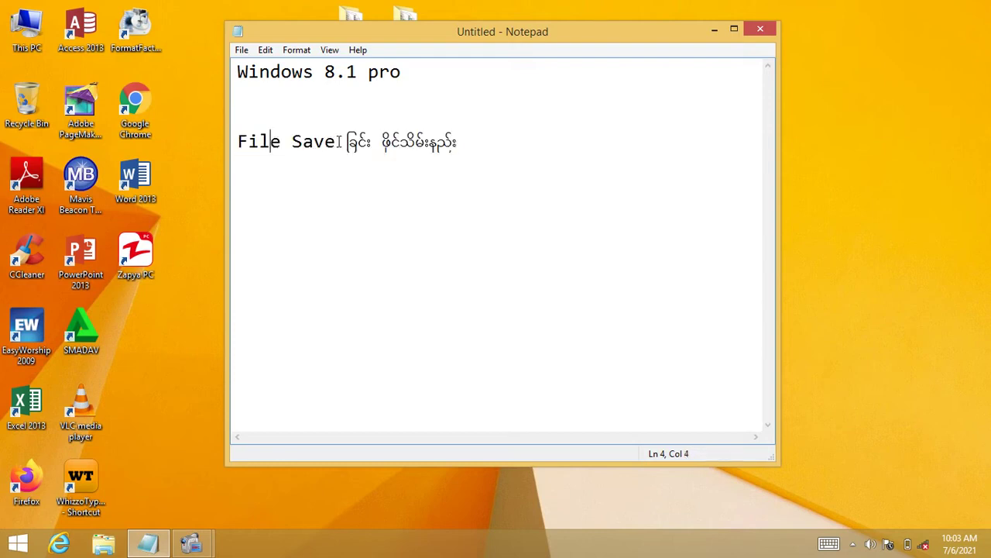
key("ctrl+z")
left_click_drag(379, 142, 491, 141)
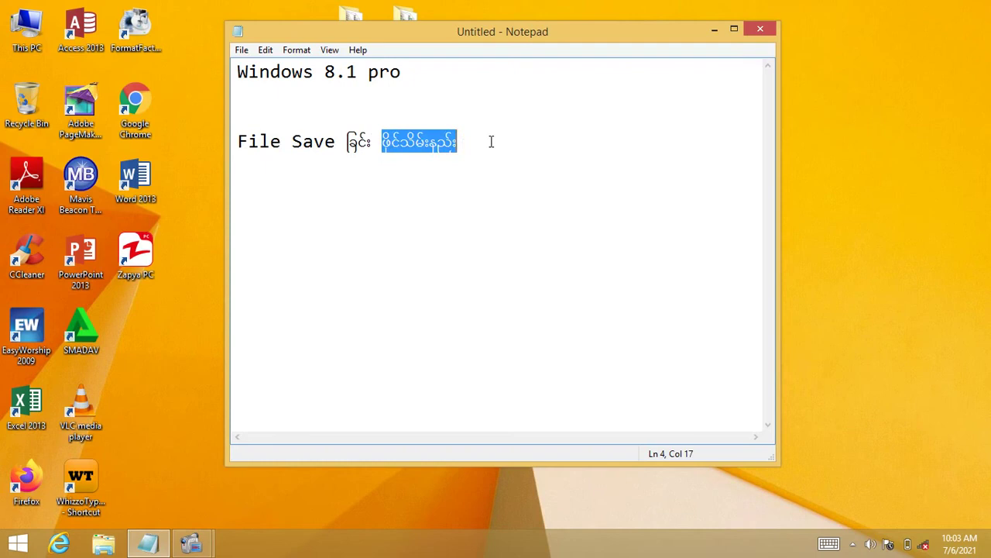
left_click_drag(241, 140, 536, 153)
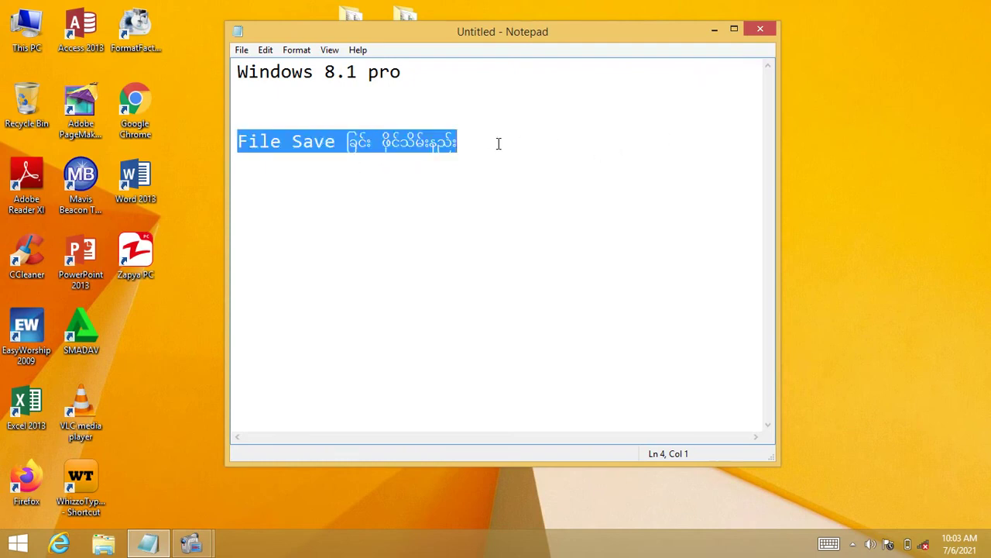
left_click_drag(525, 33, 529, 33)
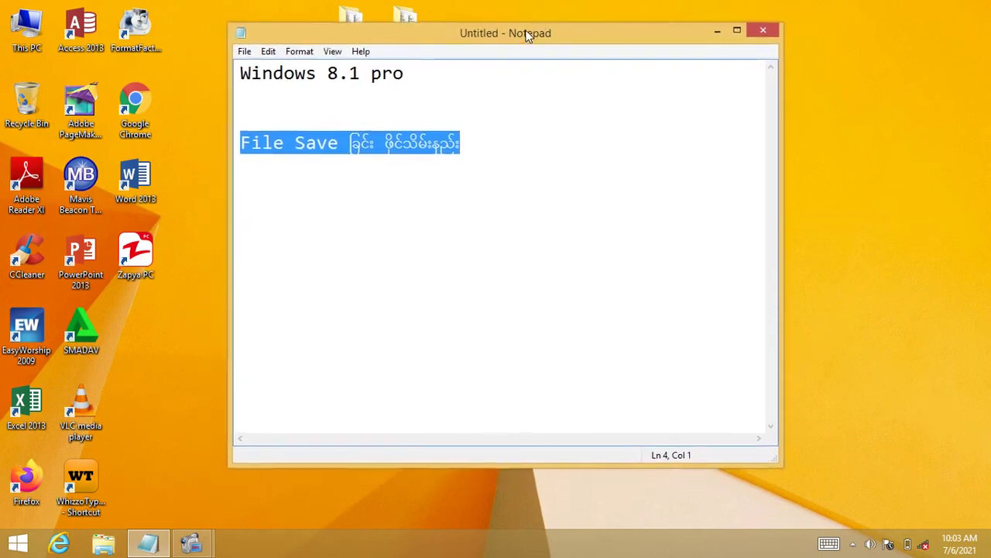
left_click(766, 31)
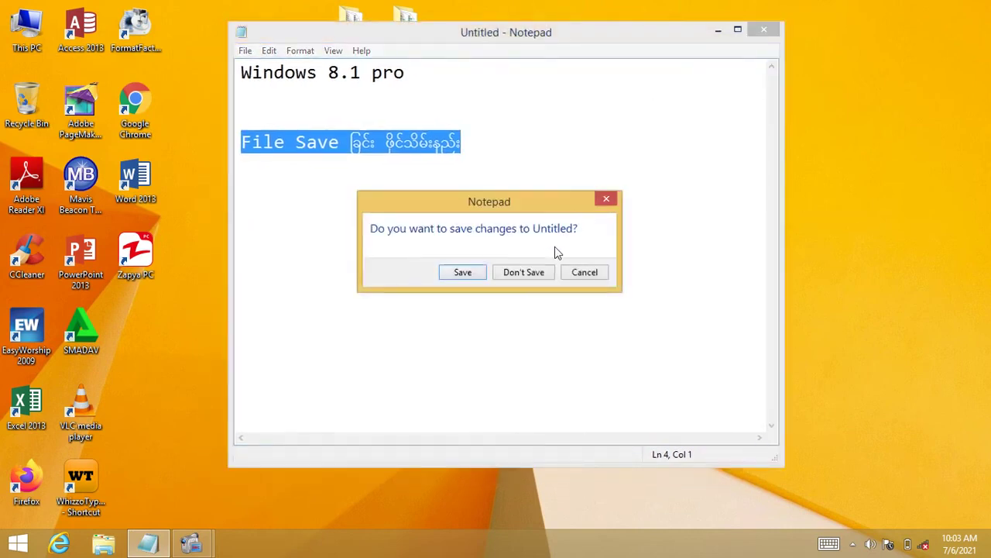
Step: Discard the unsaved notes, then launch and close Notepad from the Start screen
left_click(528, 272)
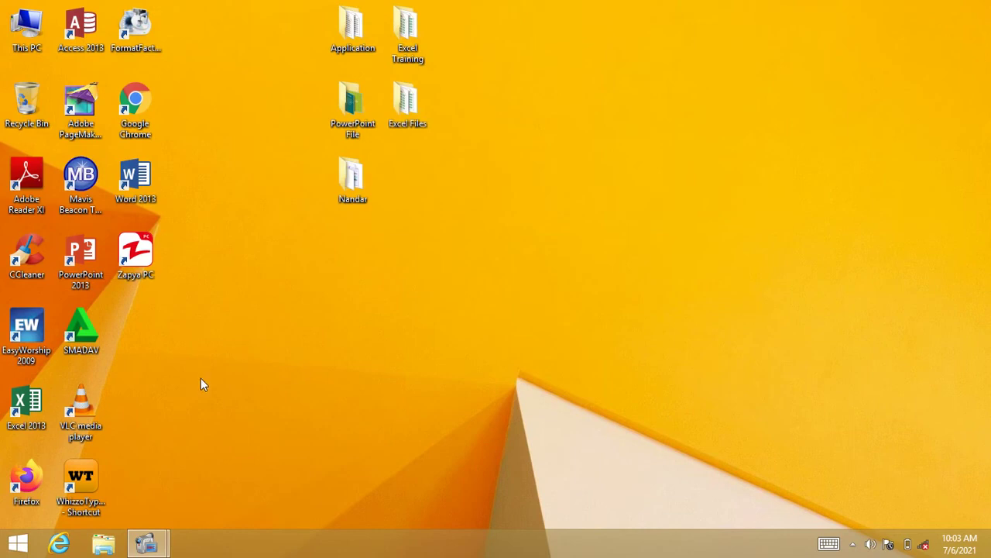
left_click(17, 542)
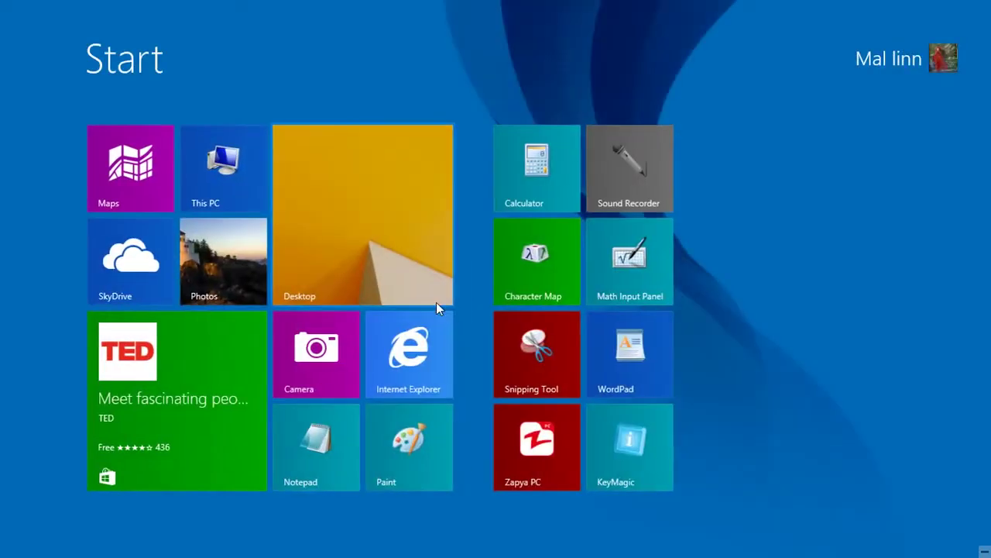
left_click(316, 462)
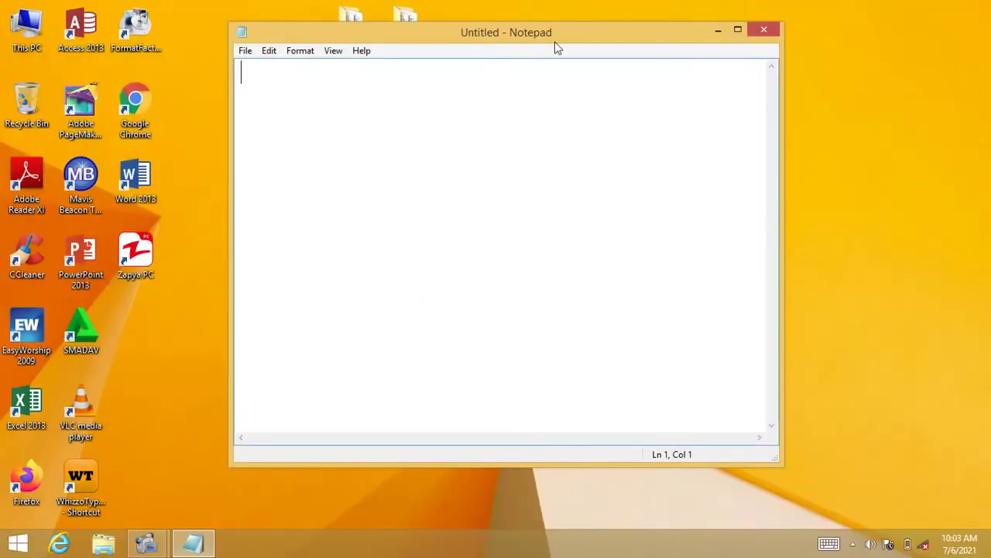
left_click(761, 31)
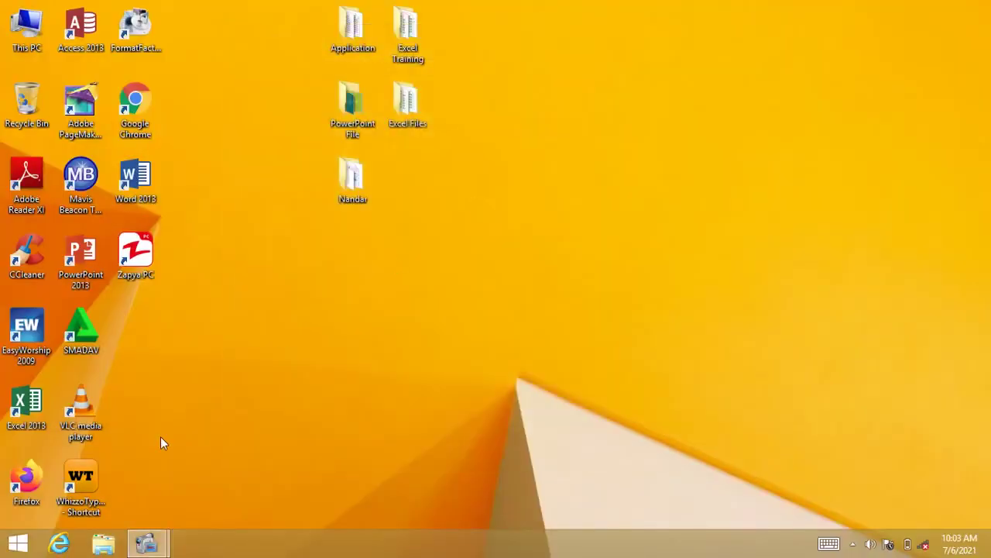
Step: Launch Notepad from the All apps list and shift its window right
left_click(17, 542)
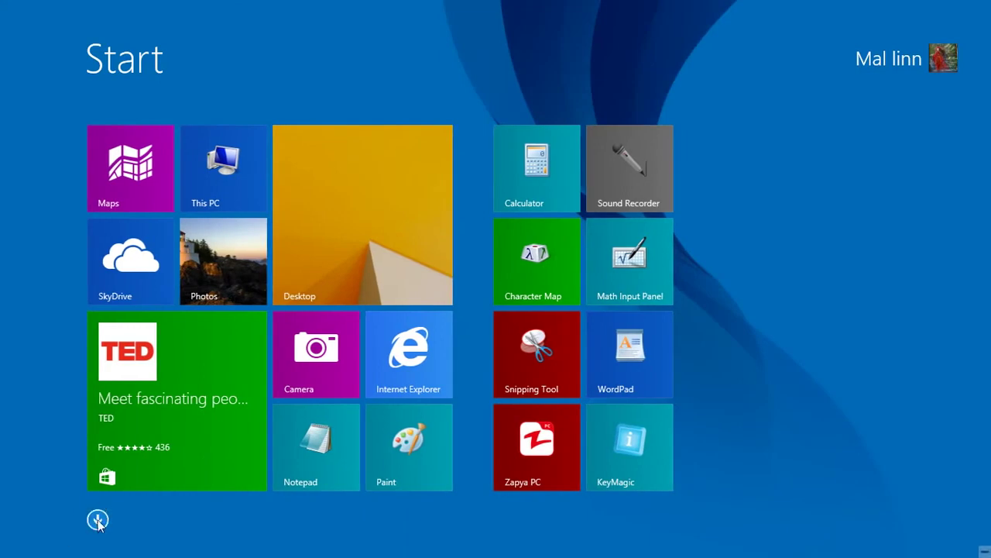
left_click(97, 520)
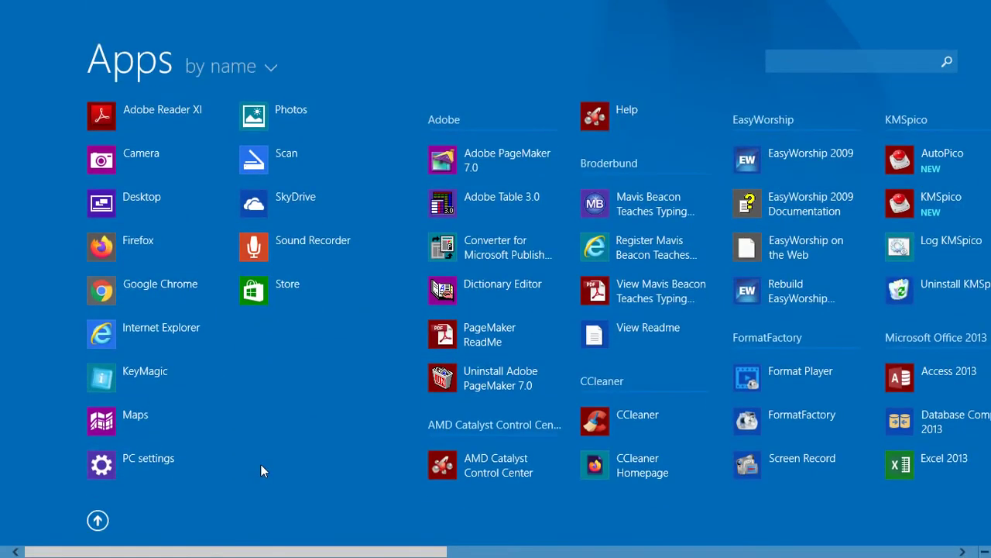
scroll(260, 464, "down", 3)
scroll(260, 463, "down", 5)
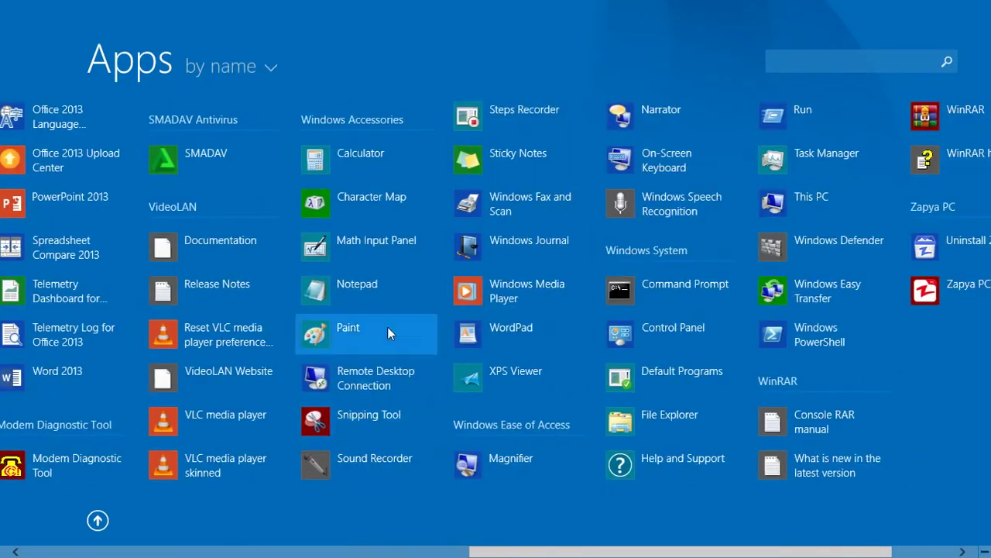
left_click(384, 302)
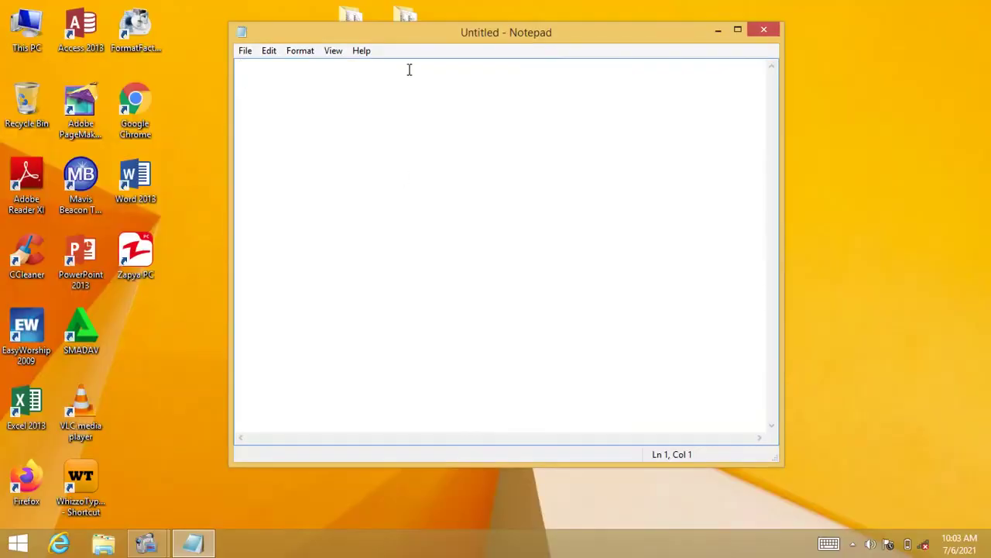
left_click_drag(434, 41, 450, 42)
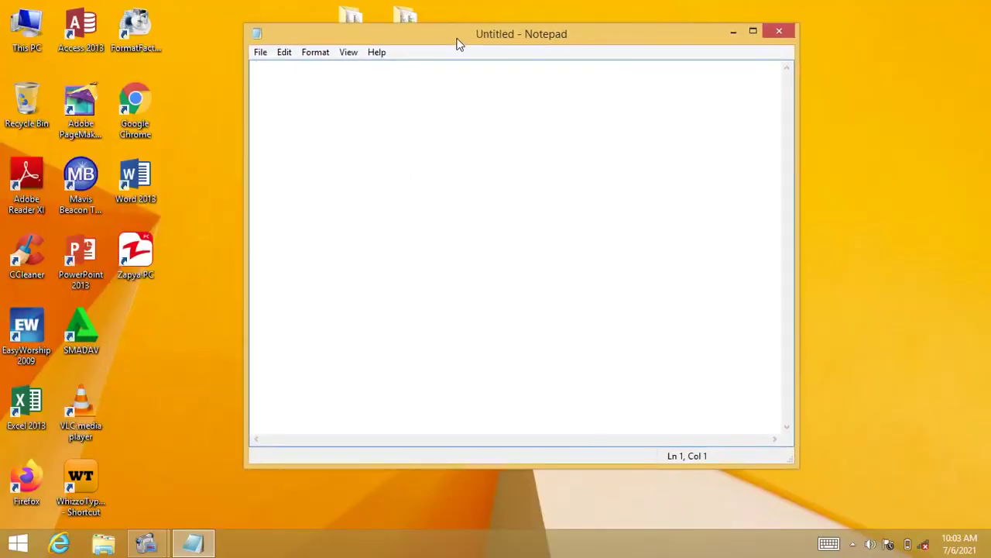
left_click_drag(434, 34, 458, 32)
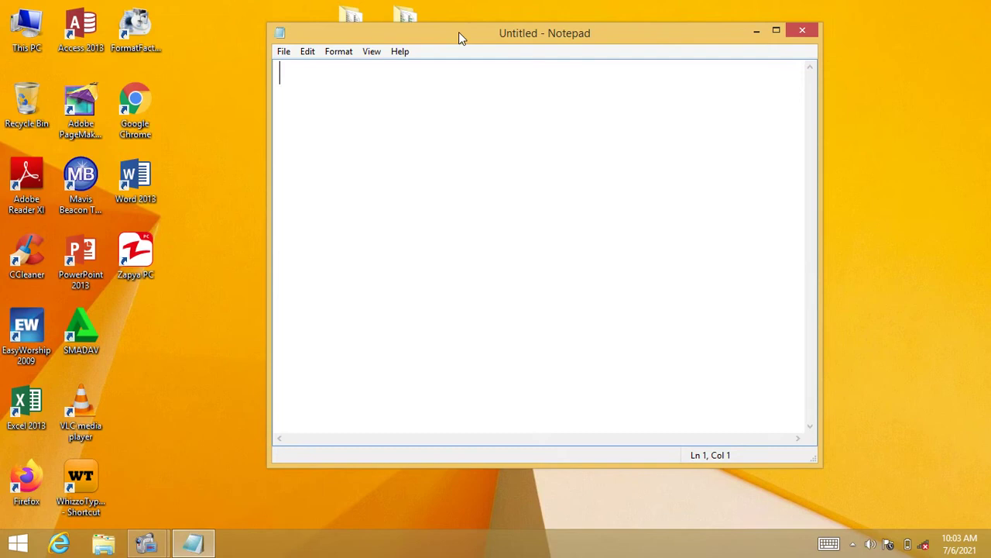
Step: Start saving the blank document with the Desktop as its location
left_click(286, 56)
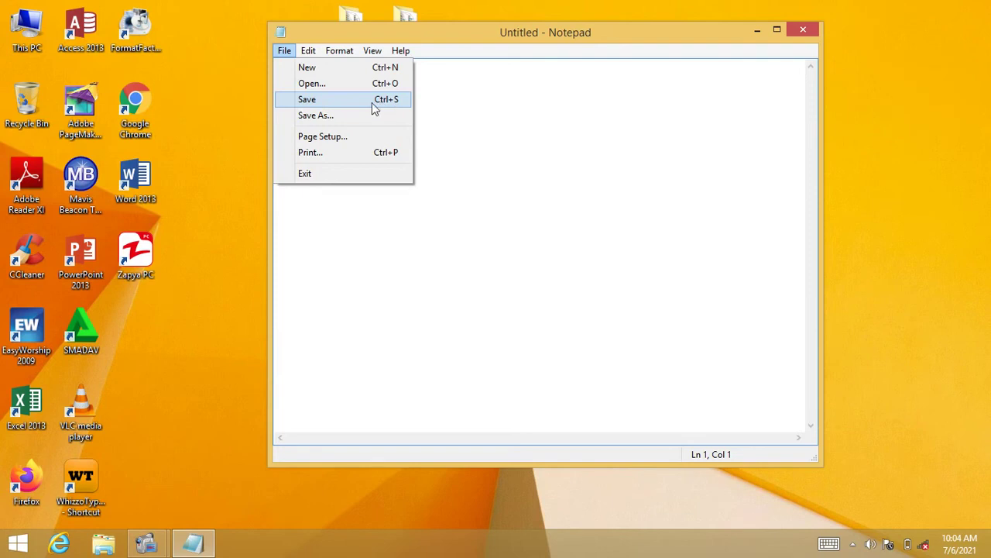
left_click(315, 103)
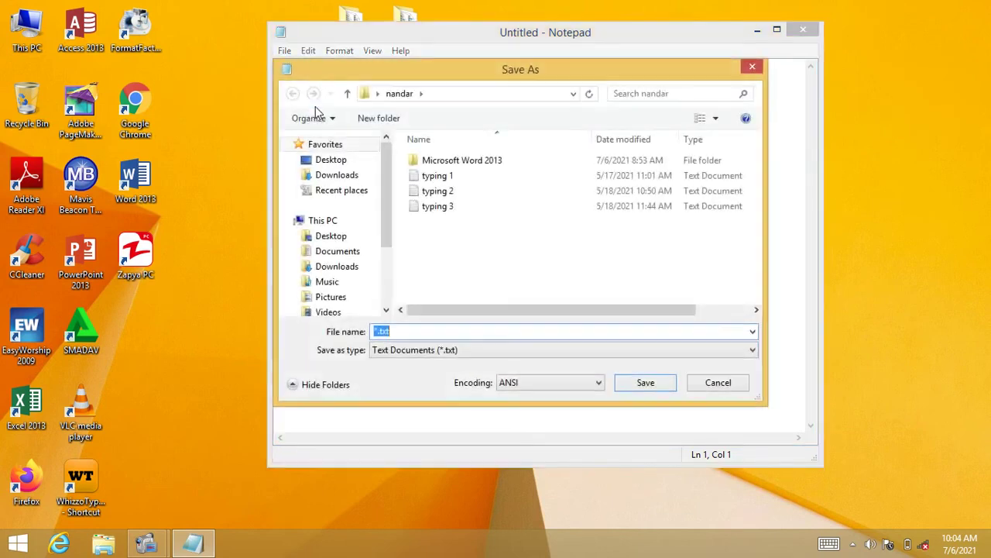
left_click_drag(431, 84, 426, 80)
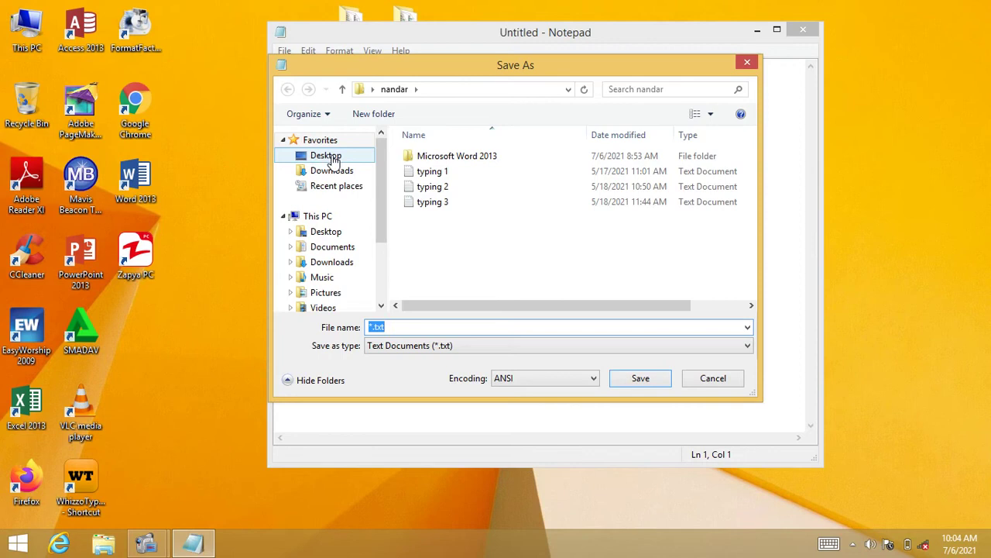
left_click(334, 159)
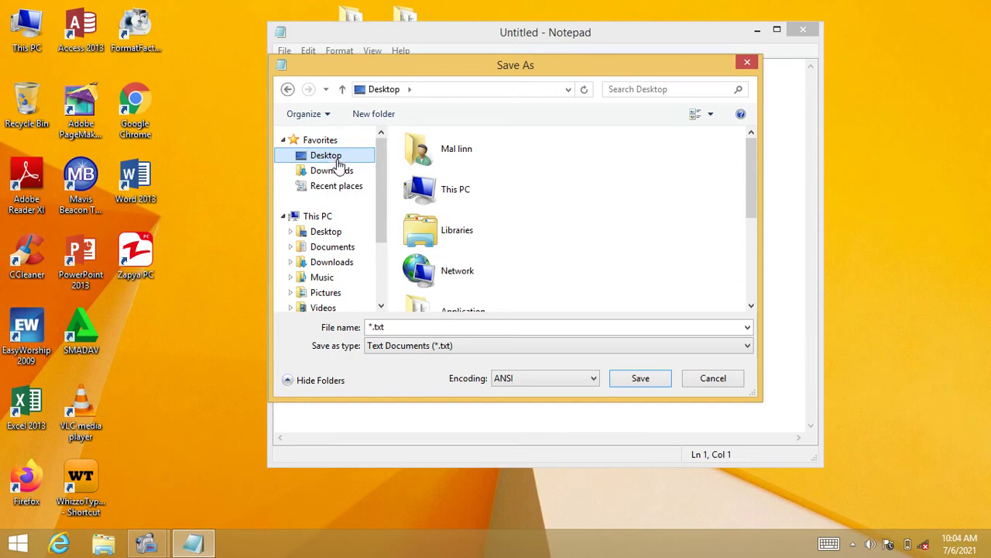
Step: Name the file lesson1, set UTF-8 encoding, and save it
double_click(411, 331)
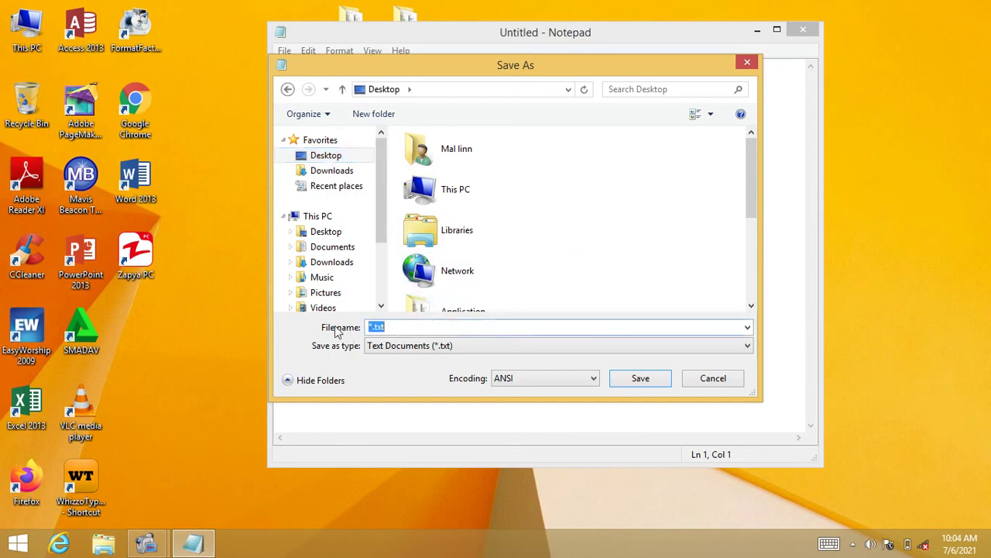
left_click(404, 328)
double_click(404, 327)
key("BackSpace")
type("esson1")
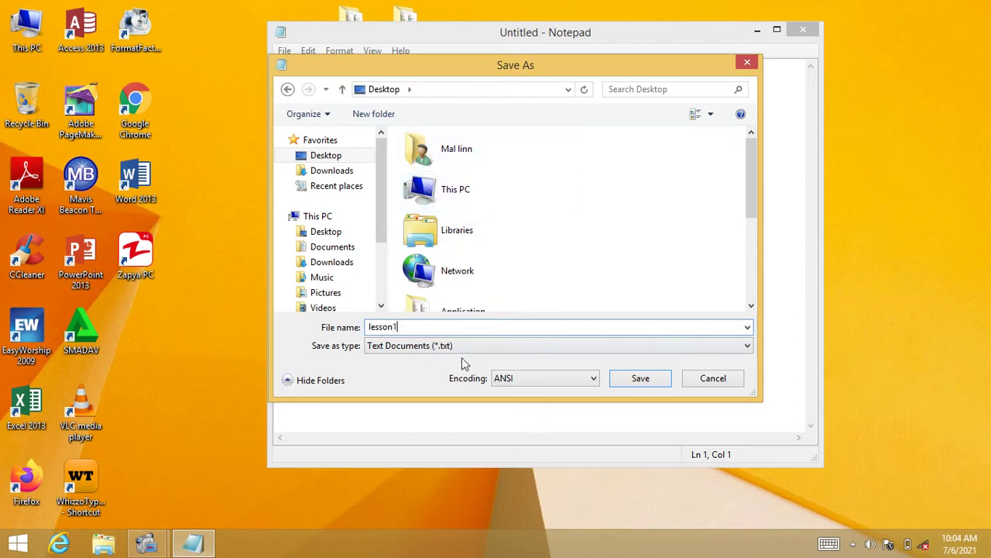
left_click(540, 380)
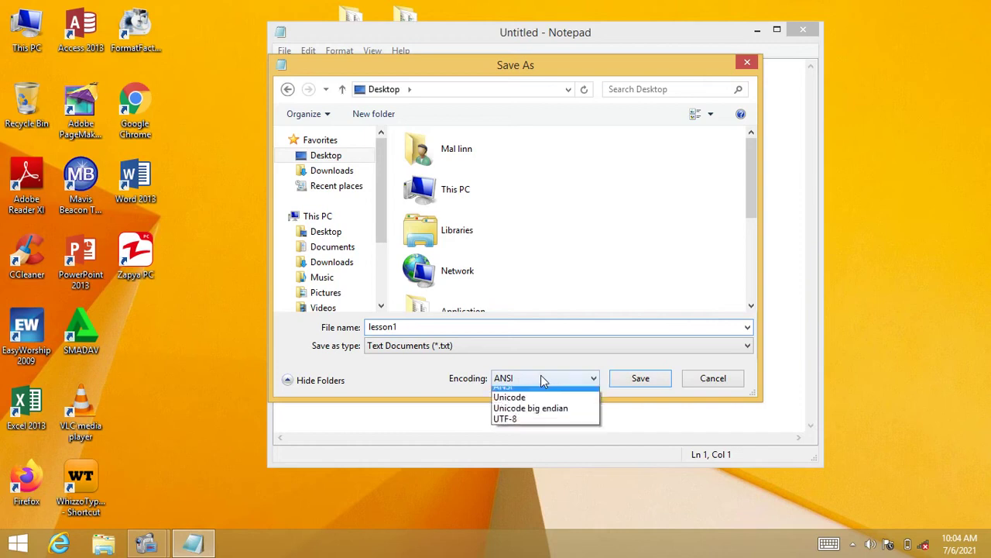
left_click(519, 425)
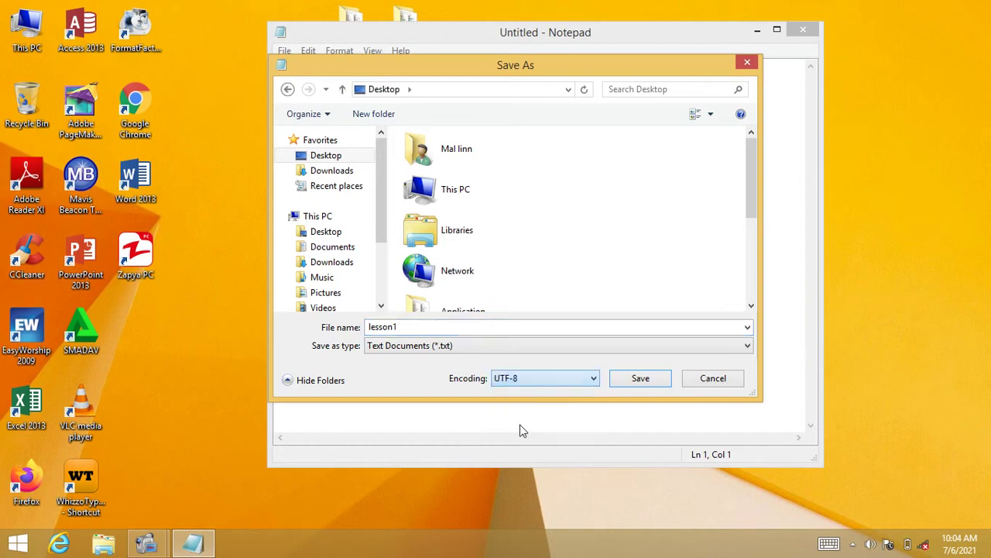
left_click(638, 378)
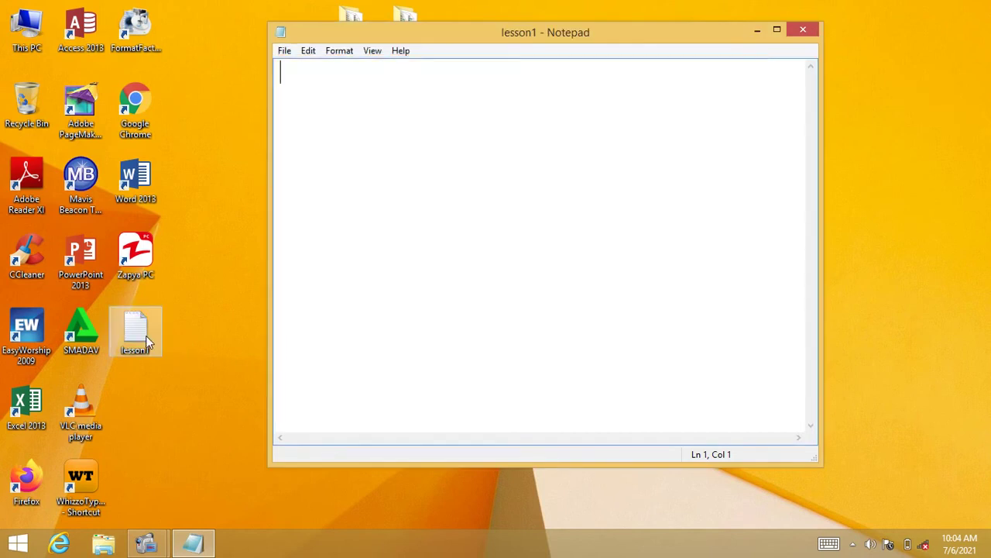
Step: Close and reopen lesson1, add the line 'hyuihyuihyiuhiu', and save it
mouse_move(146, 335)
left_mouse_down()
mouse_move(199, 335)
mouse_move(132, 334)
left_mouse_up()
left_click(370, 140)
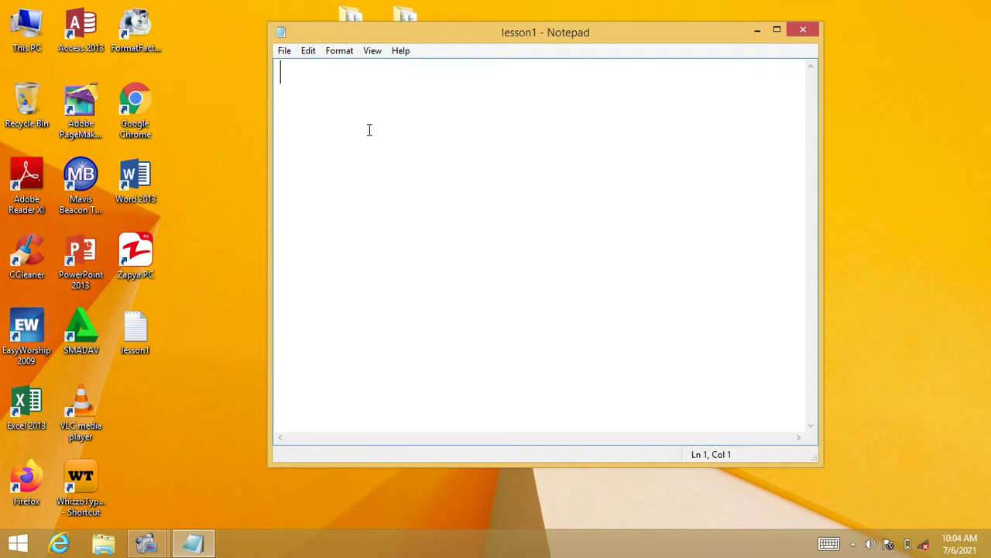
left_click(797, 31)
double_click(136, 332)
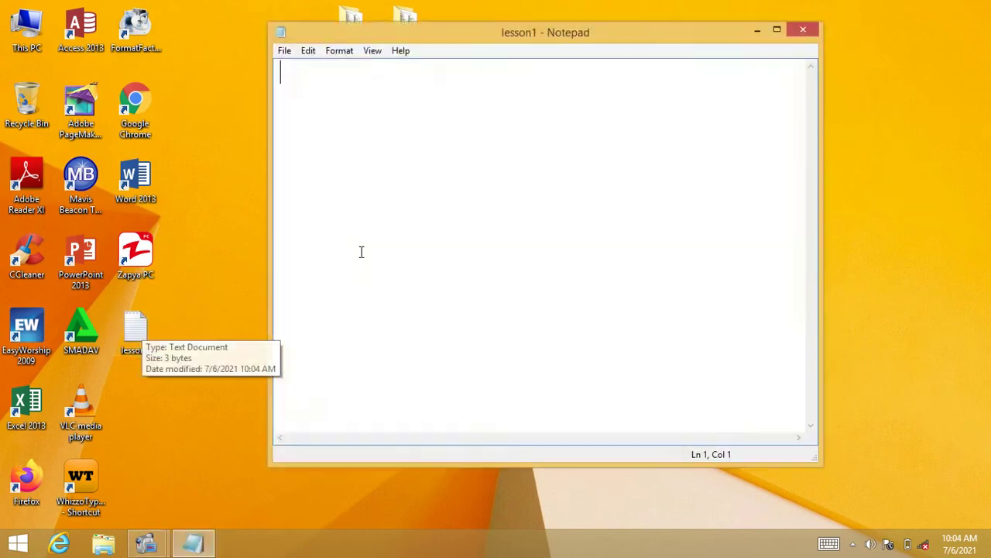
mouse_move(456, 41)
left_mouse_down()
mouse_move(499, 35)
mouse_move(483, 41)
left_mouse_up()
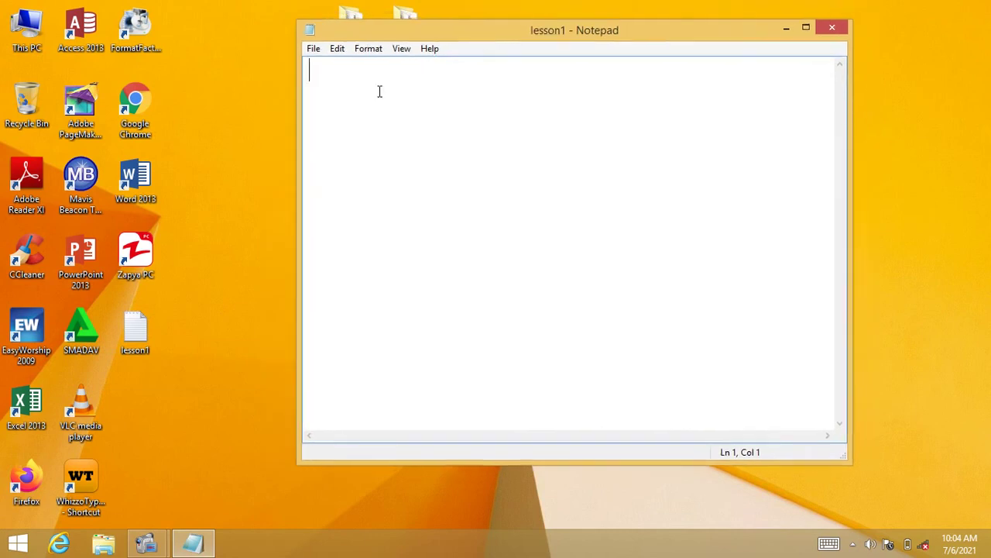
type("hyuihyuihyiuhiu")
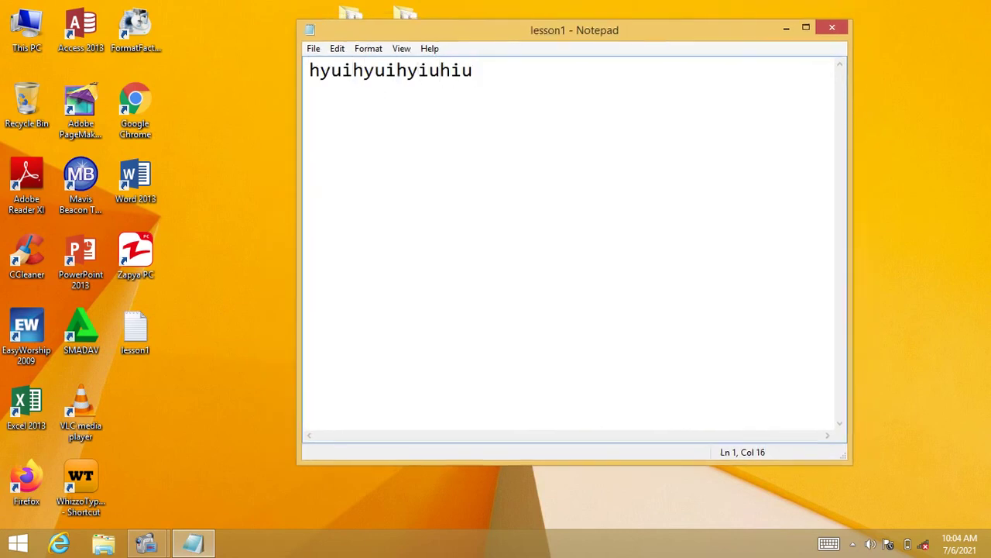
left_click(313, 48)
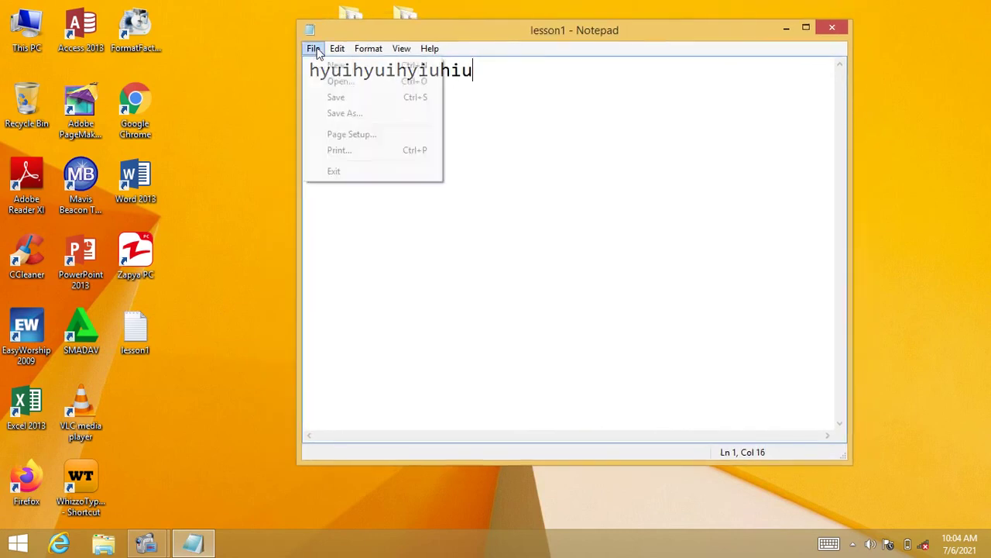
left_click(341, 99)
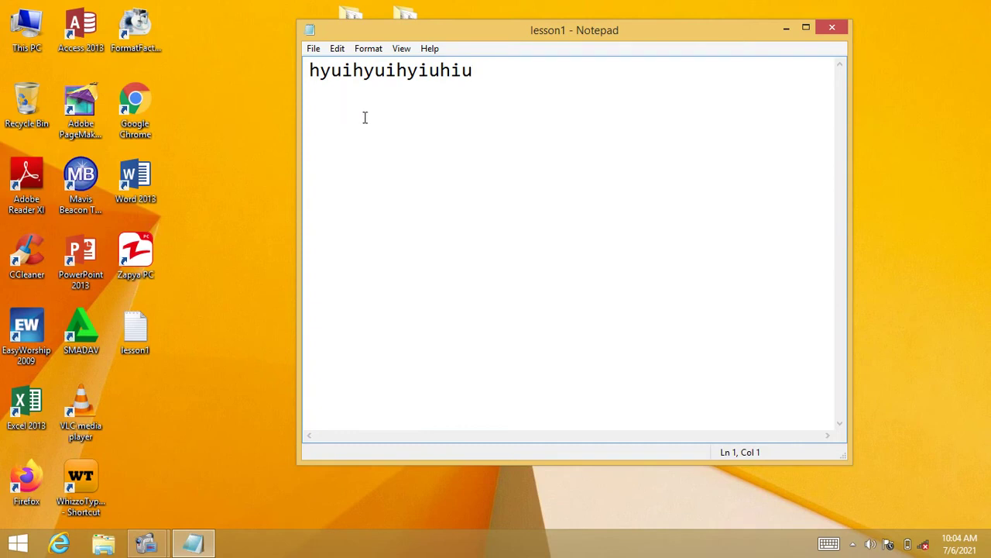
Step: Reopen lesson1, add a second line 'ojkpoiopij', save, and close it
left_click(832, 31)
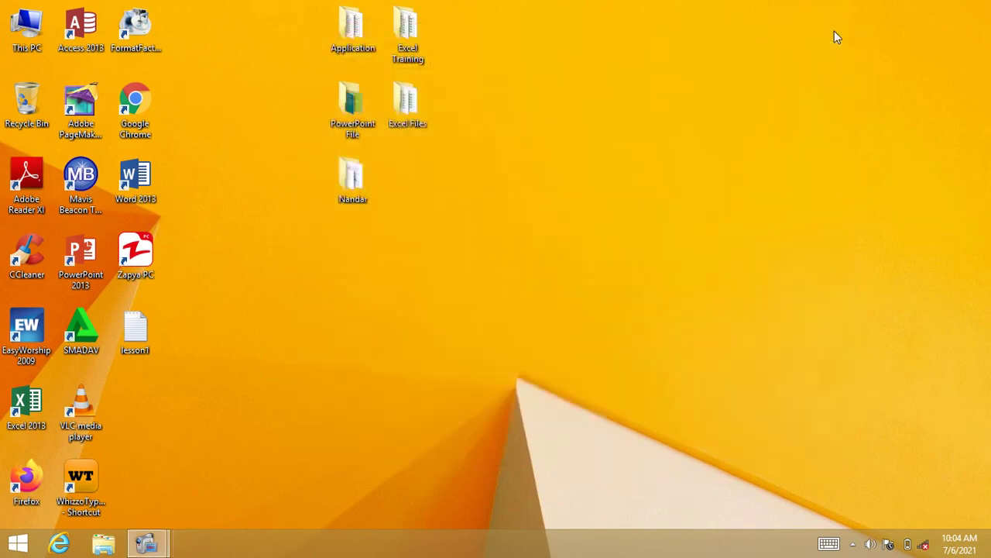
double_click(147, 323)
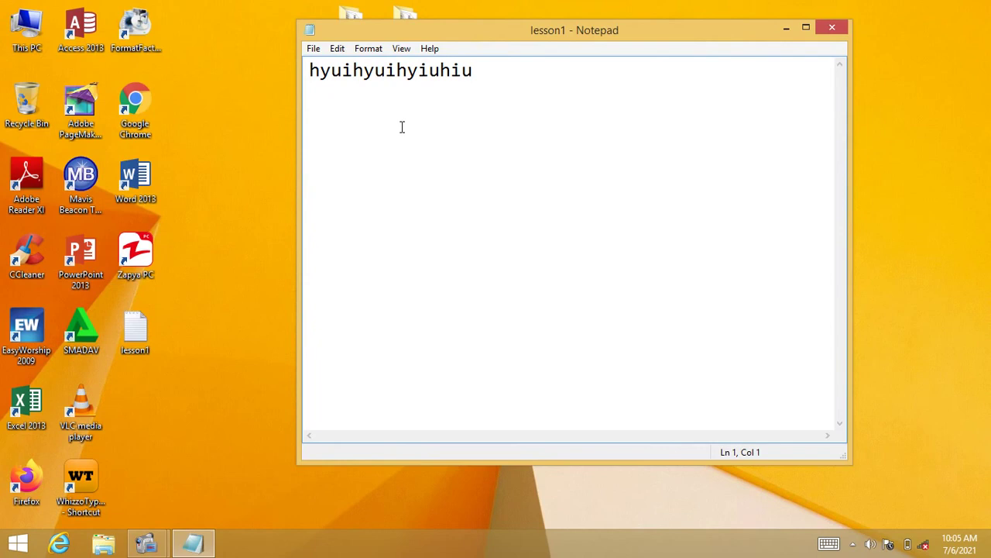
left_click_drag(481, 75, 311, 93)
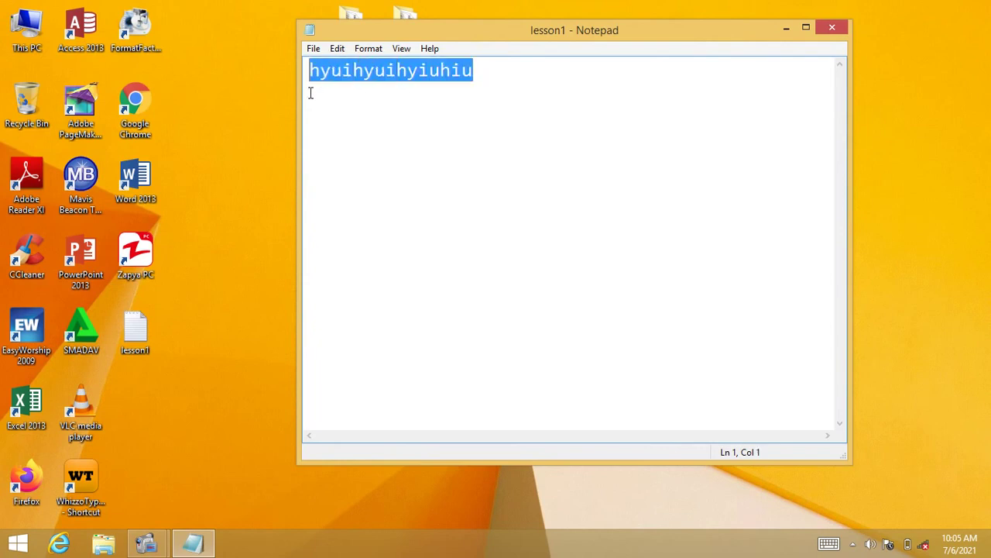
left_click(418, 107)
left_click(491, 80)
key("Return")
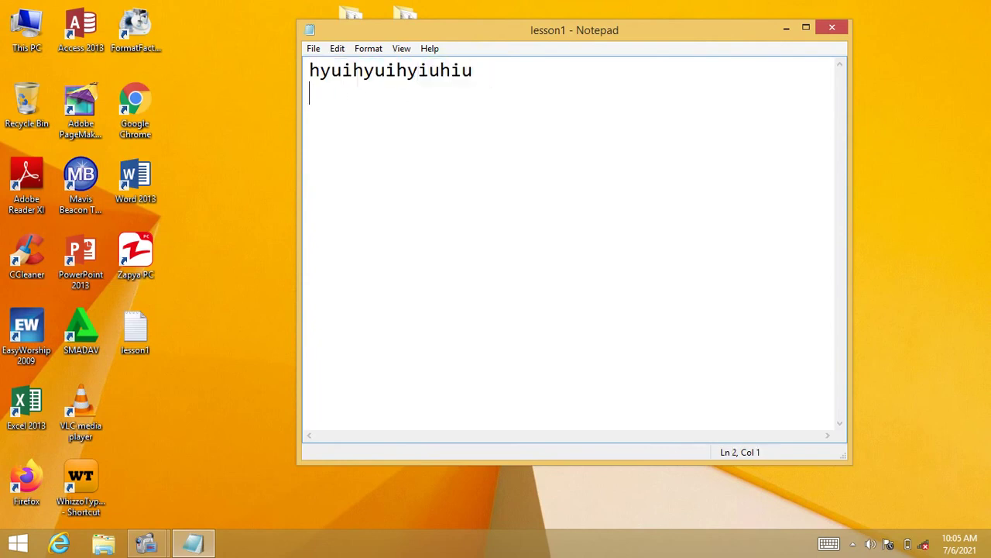
type("ojkpoiopij")
left_click(313, 48)
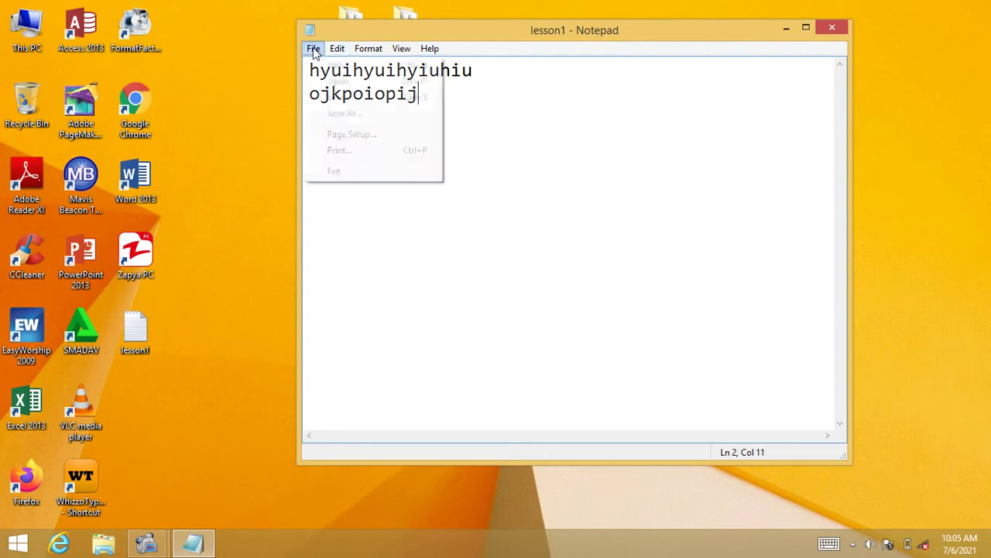
left_click(333, 95)
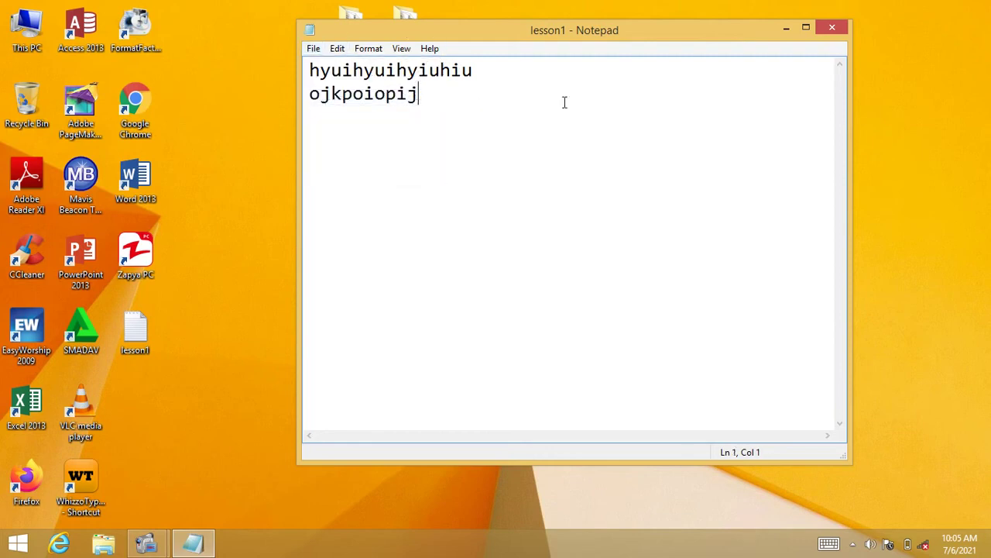
left_click(832, 28)
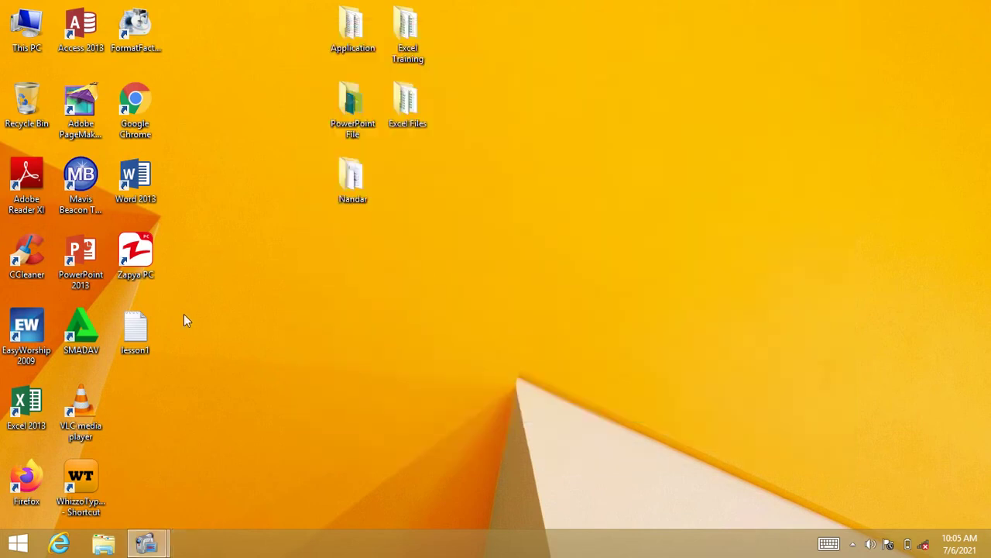
Step: Create a new text document on the desktop named lesson2
right_click(235, 177)
mouse_move(333, 311)
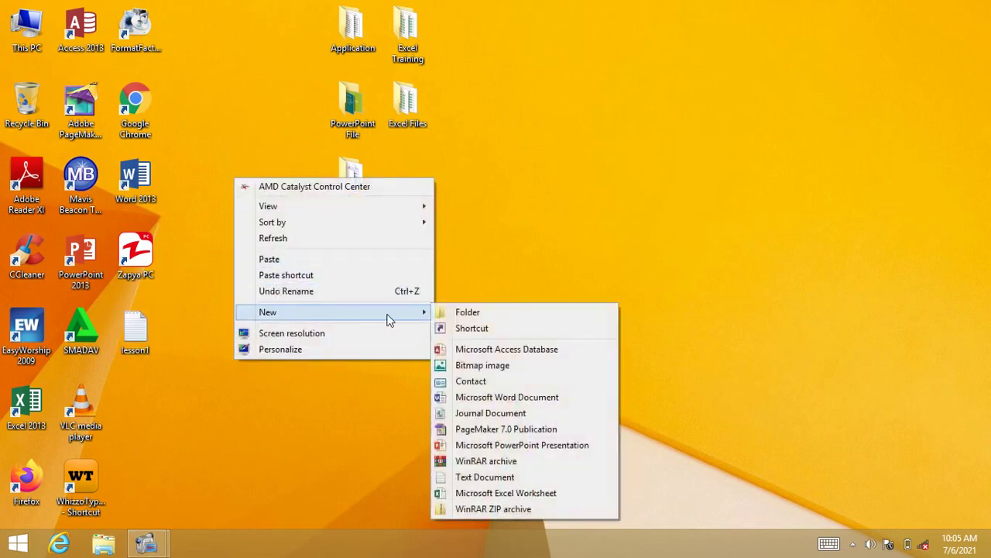
left_click(485, 476)
type("less")
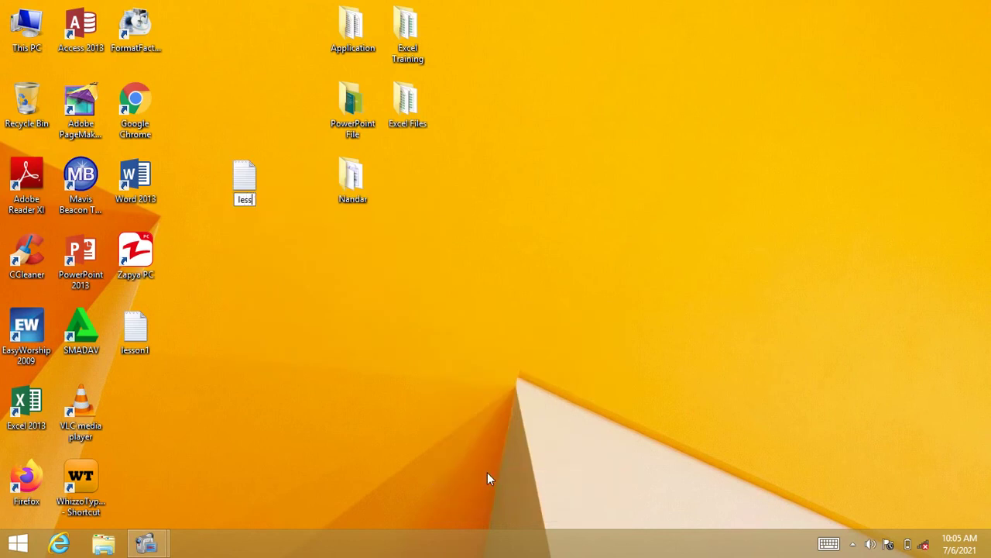
type("on2")
key("Return")
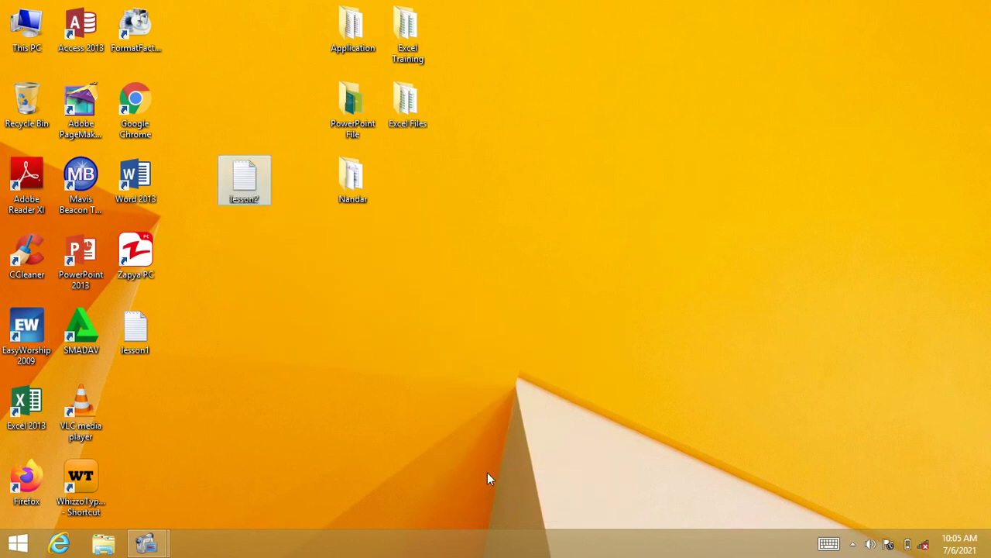
mouse_move(259, 181)
left_mouse_down()
mouse_move(229, 244)
mouse_move(304, 256)
mouse_move(250, 246)
left_mouse_up()
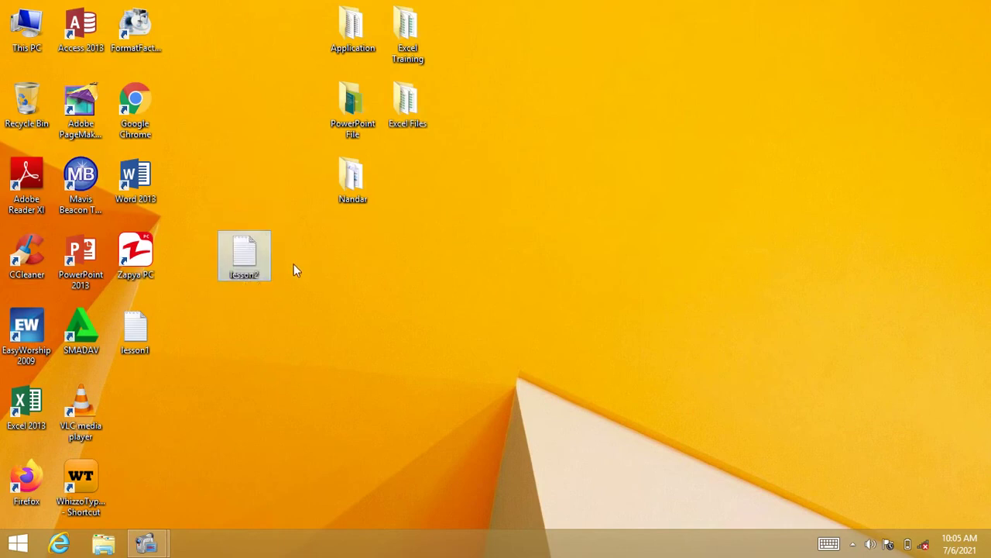
Step: Type 'uj8uj098uj9u' into lesson2, save it, and close it
double_click(236, 264)
type("uj8uj098uj9u")
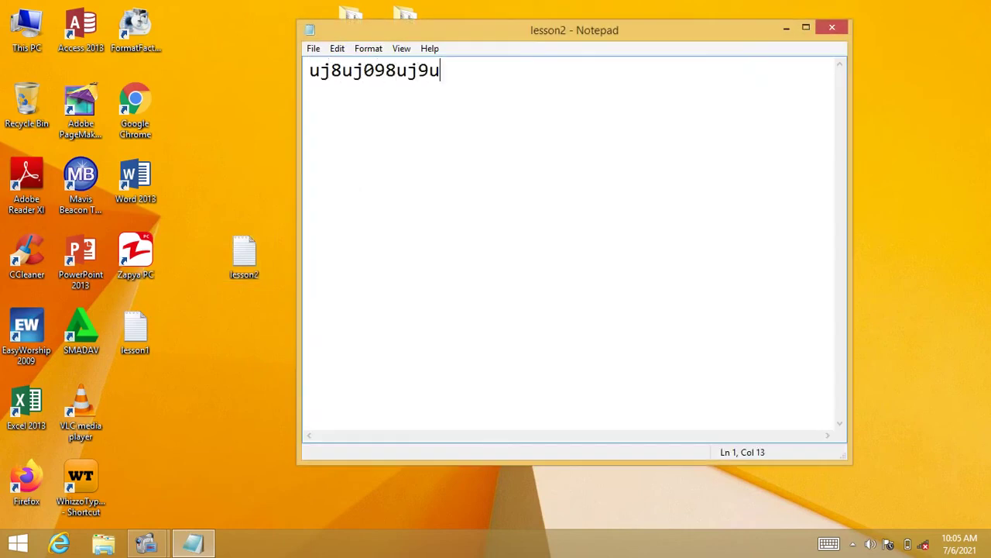
left_click(314, 50)
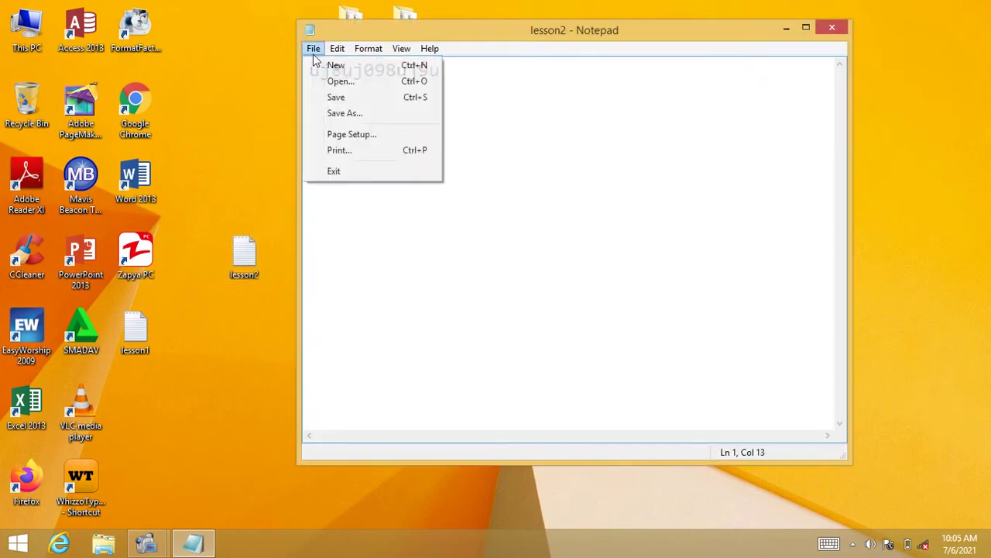
left_click(338, 99)
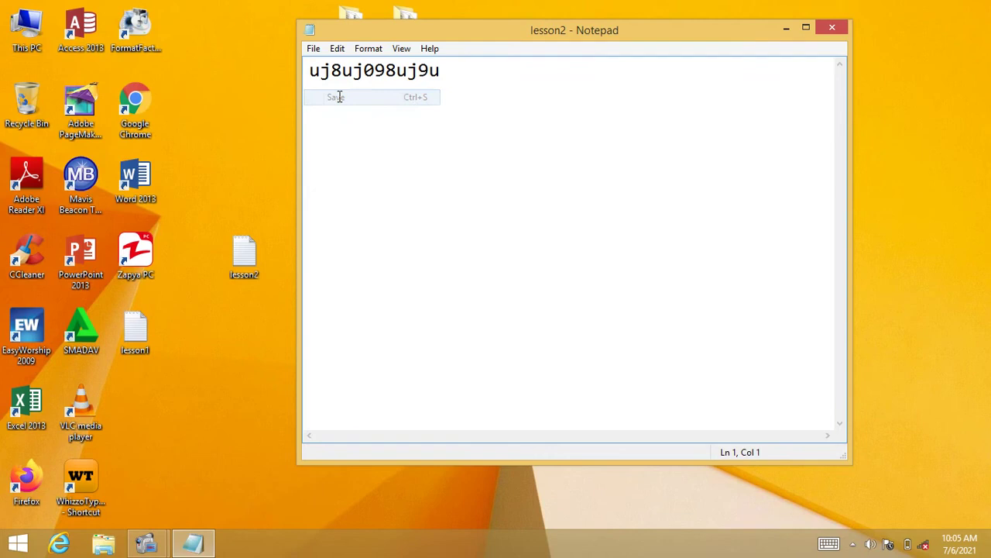
left_click(830, 28)
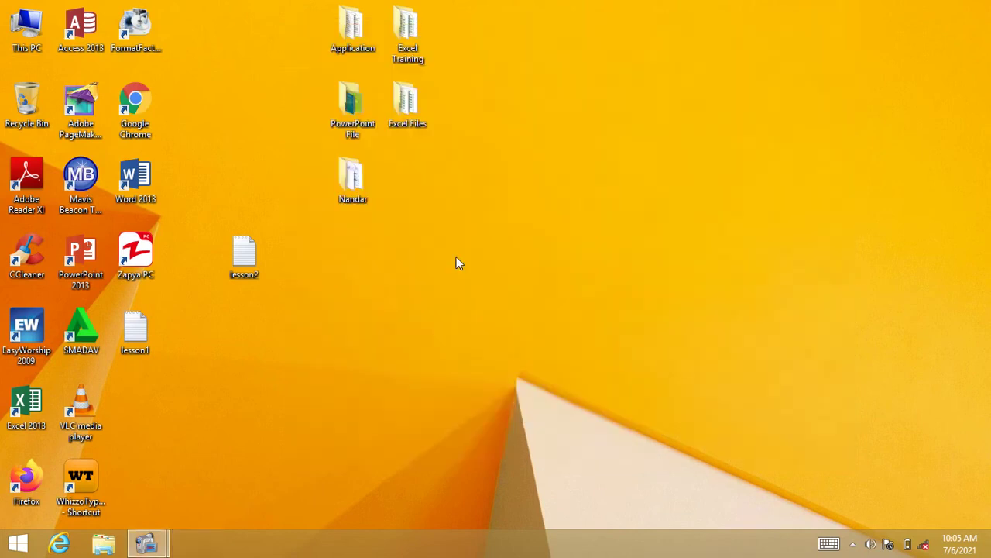
Step: Reopen lesson2 to check its text, close it, and drag its icon beside lesson1
double_click(244, 256)
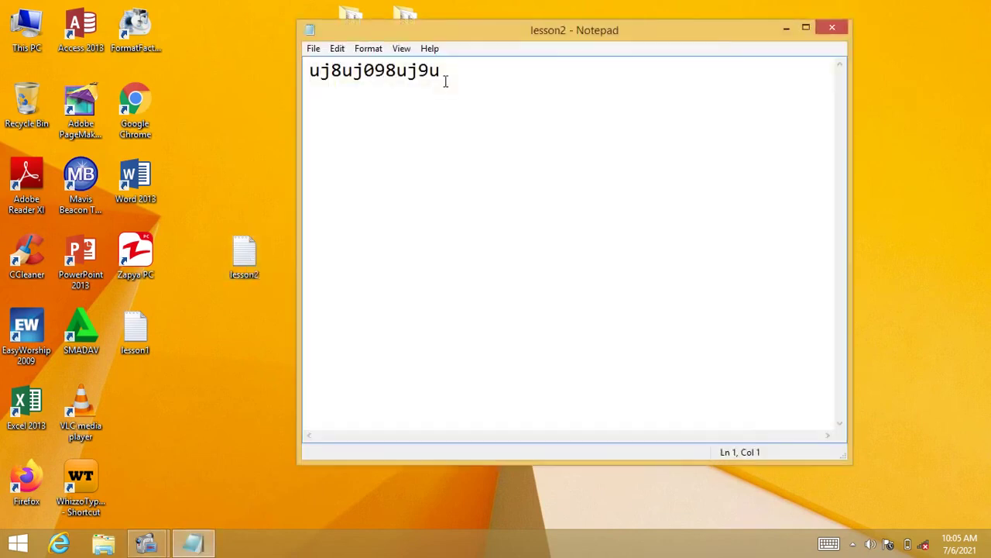
left_click_drag(445, 81, 226, 91)
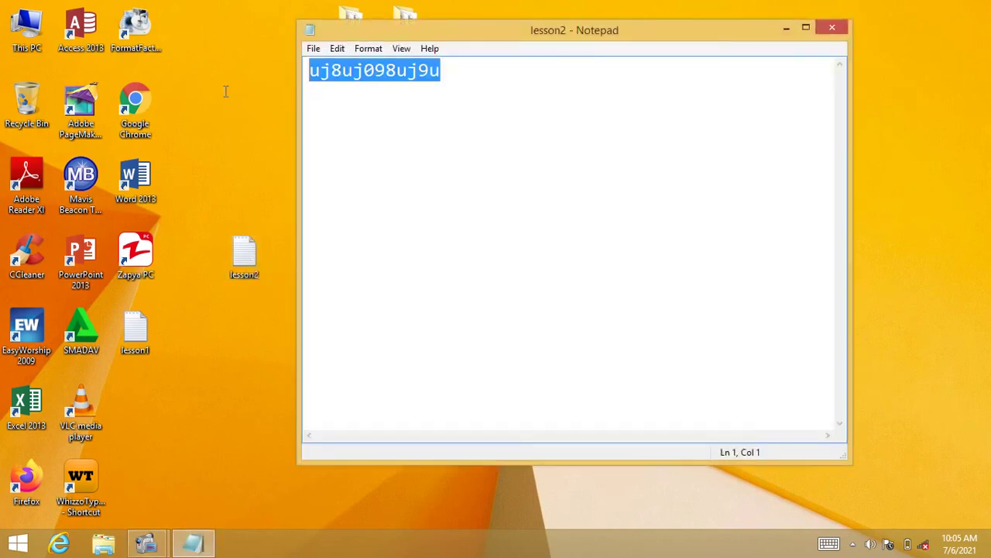
left_click(832, 28)
left_click_drag(254, 246, 193, 319)
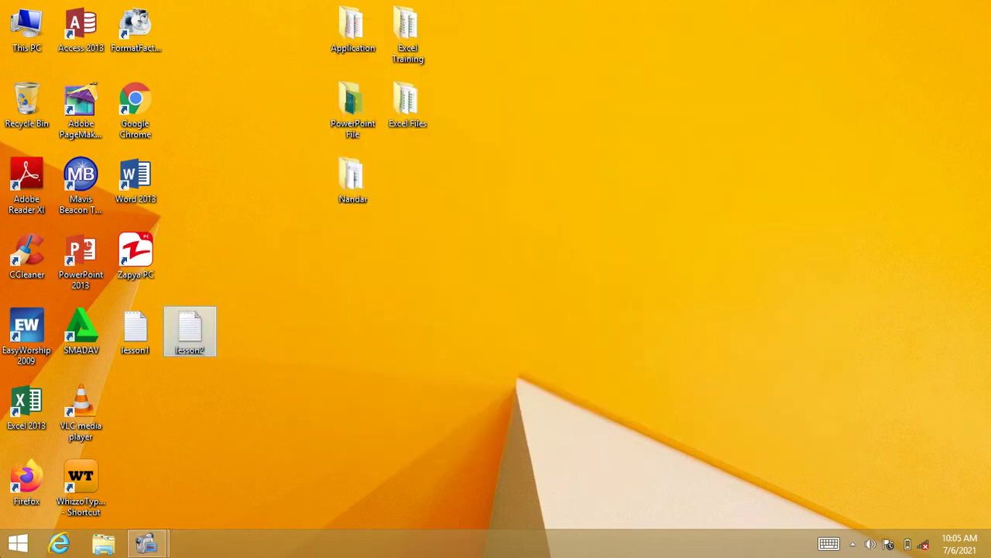
Step: Launch WordPad from the Start screen's All apps list
left_click(17, 543)
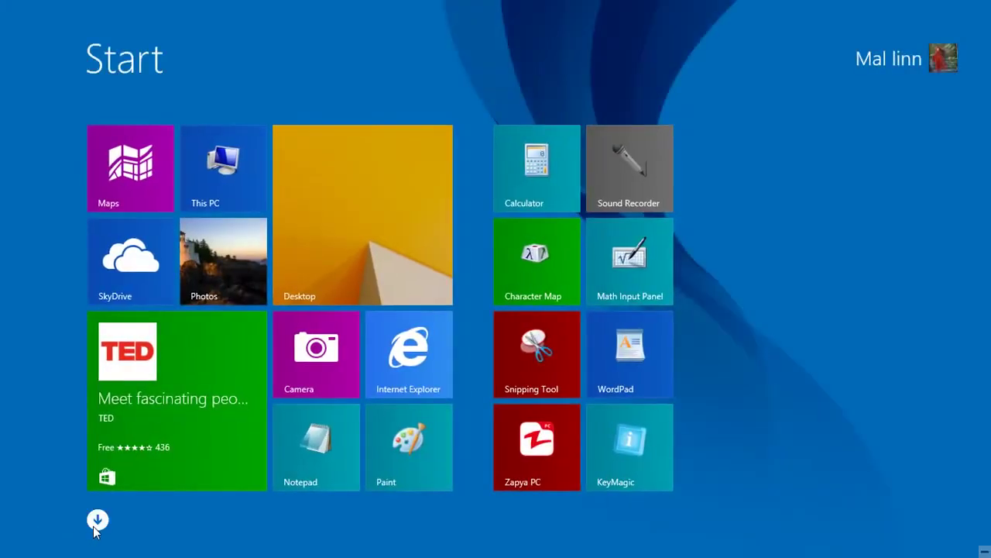
left_click(94, 526)
scroll(180, 479, "down", 5)
scroll(180, 478, "down", 3)
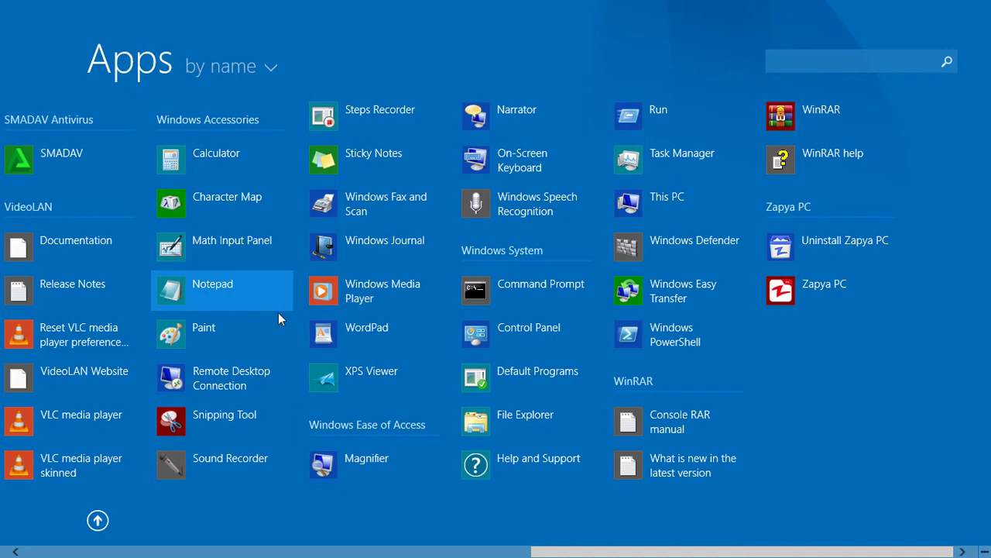
left_click(369, 333)
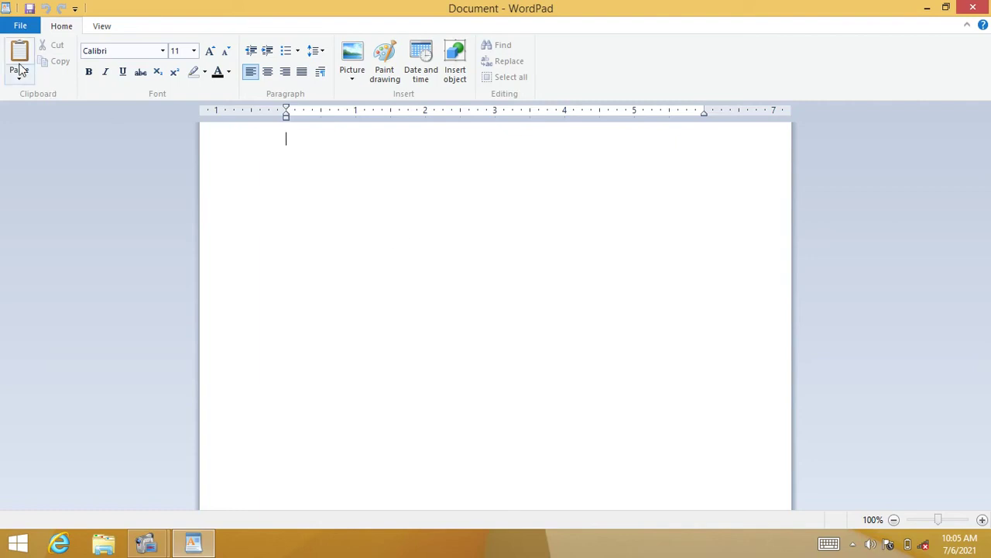
Step: Save the blank WordPad document to the Desktop as lesson3
left_click(21, 25)
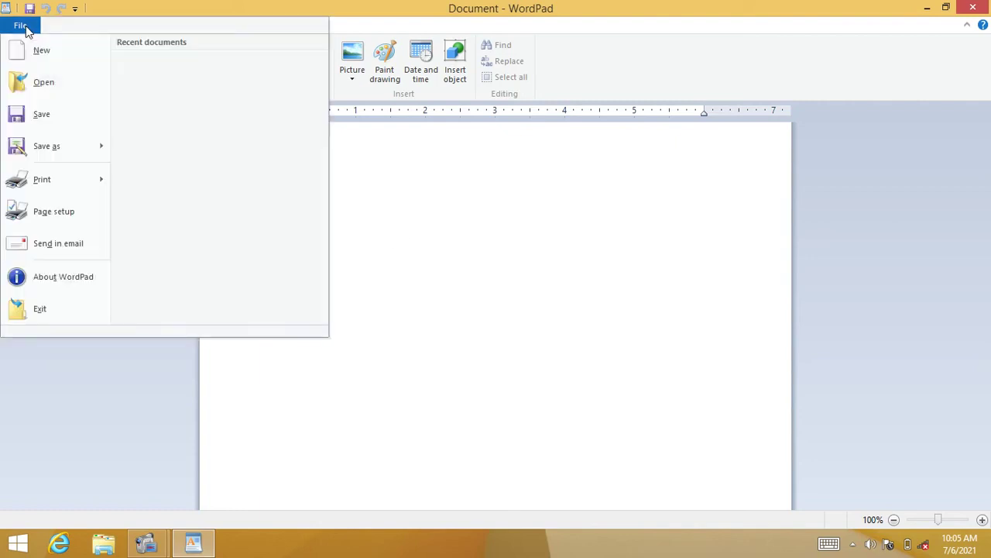
left_click(62, 129)
left_click_drag(524, 100, 505, 97)
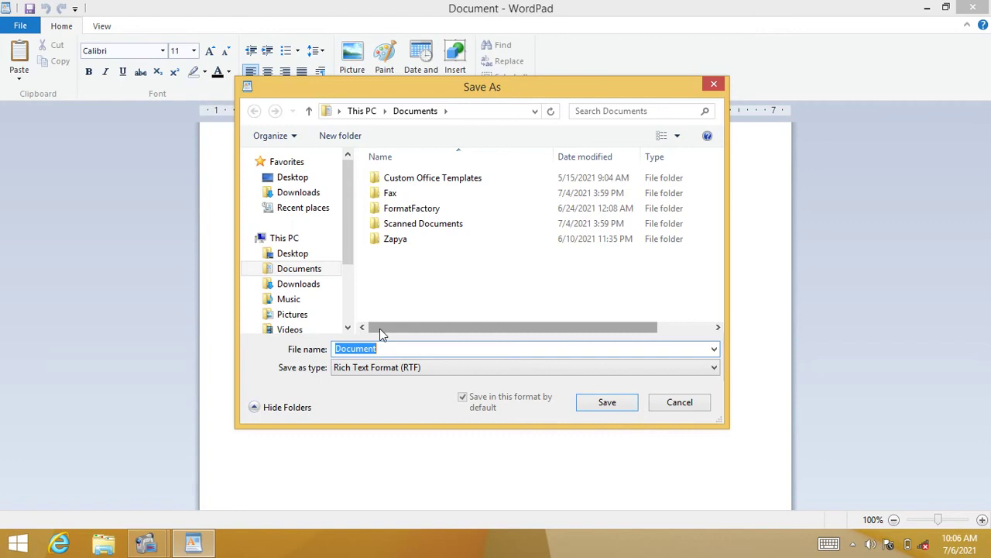
left_click(293, 259)
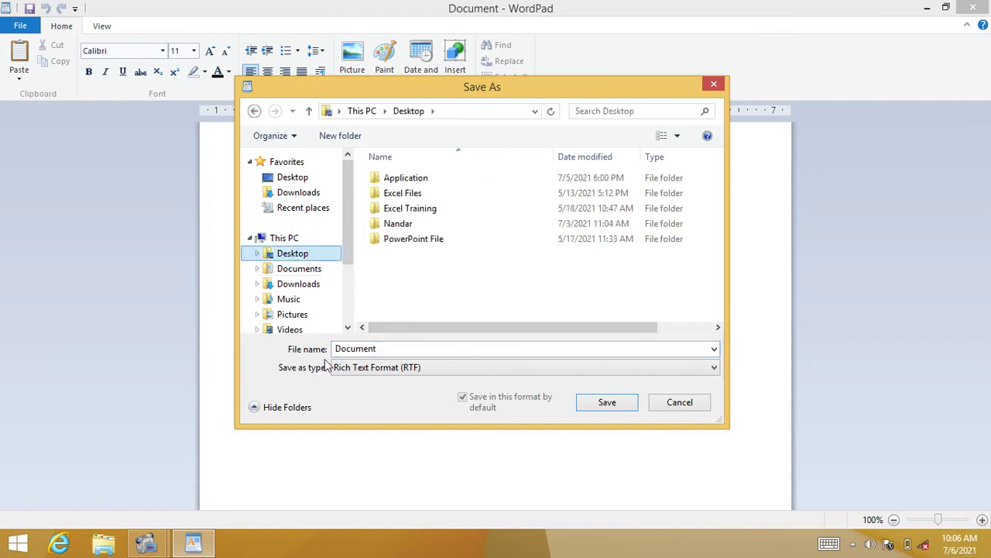
double_click(386, 349)
type("l")
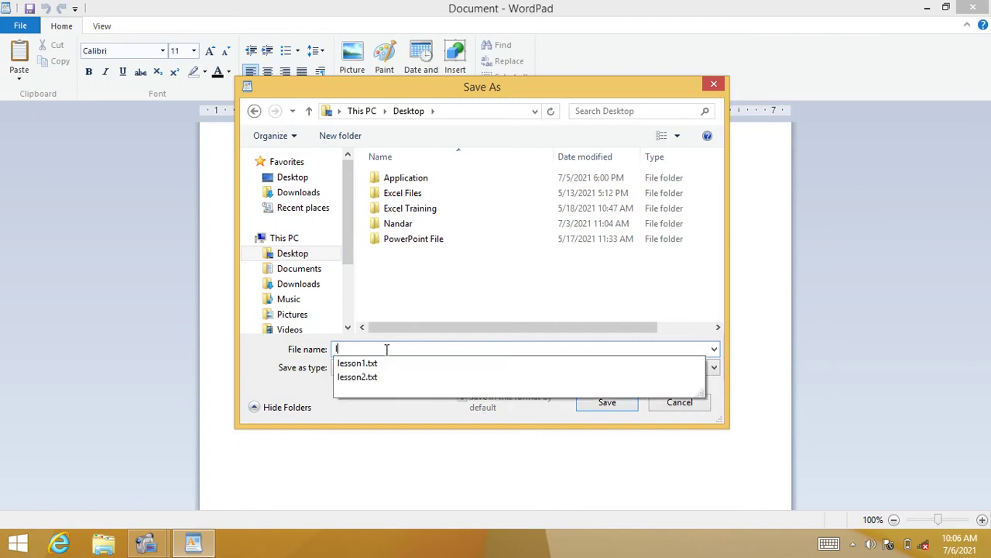
type("esson")
type("3")
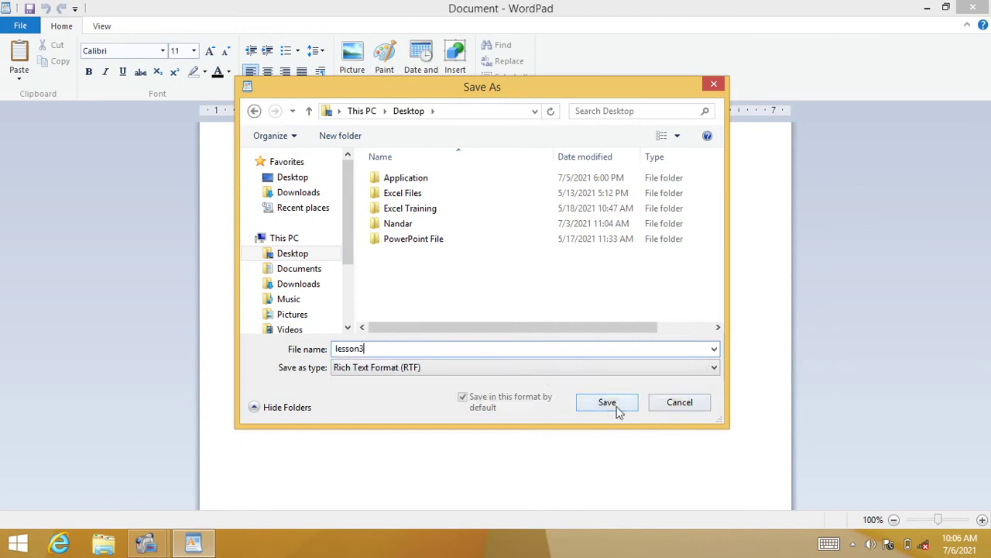
left_click(617, 408)
Step: Close WordPad and drag the lesson3 icon beside Zapya PC
left_click(973, 7)
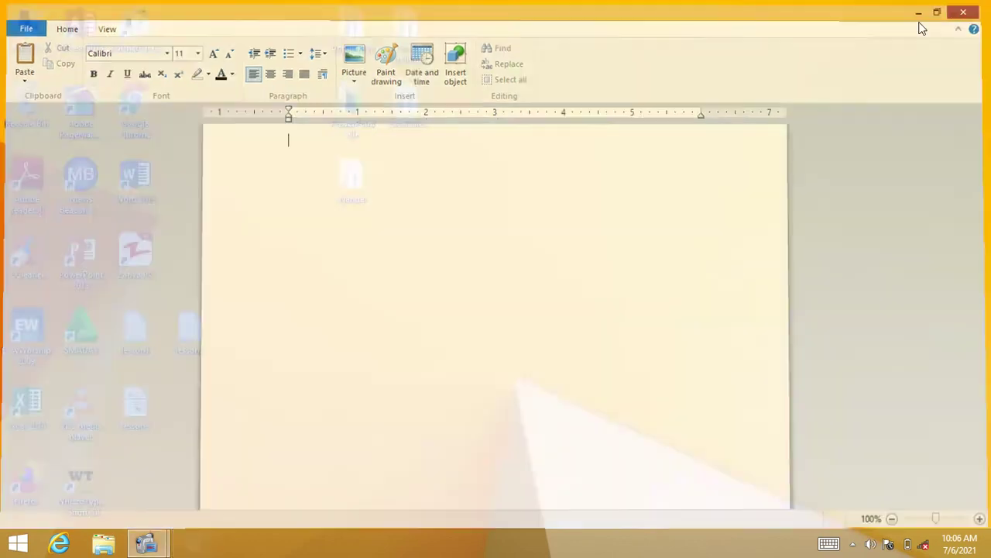
mouse_move(136, 404)
left_mouse_down()
mouse_move(224, 313)
mouse_move(248, 256)
left_mouse_up()
left_click_drag(189, 418, 198, 333)
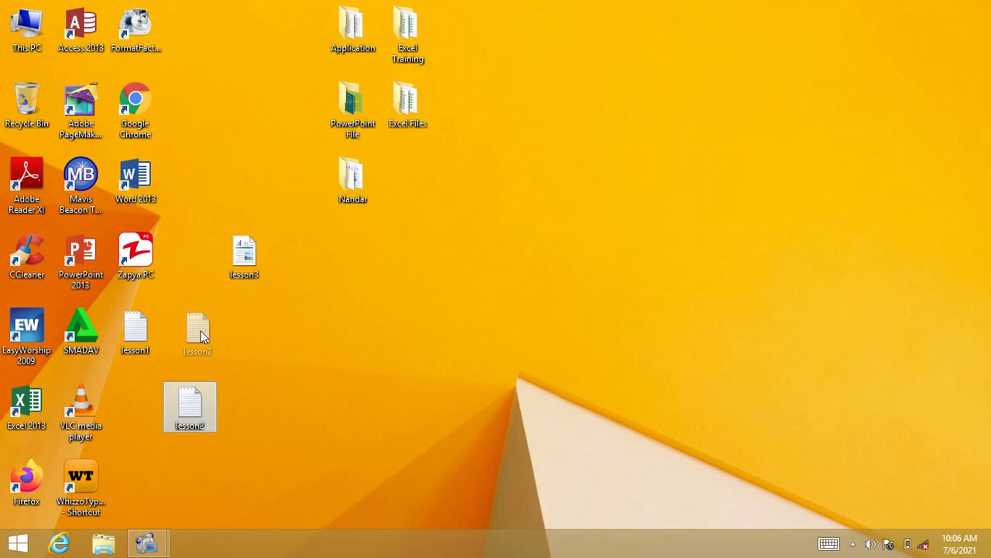
Step: Open lesson3, type 'joijoiujiojjioujoiujoijoi', save it, and close WordPad
double_click(244, 260)
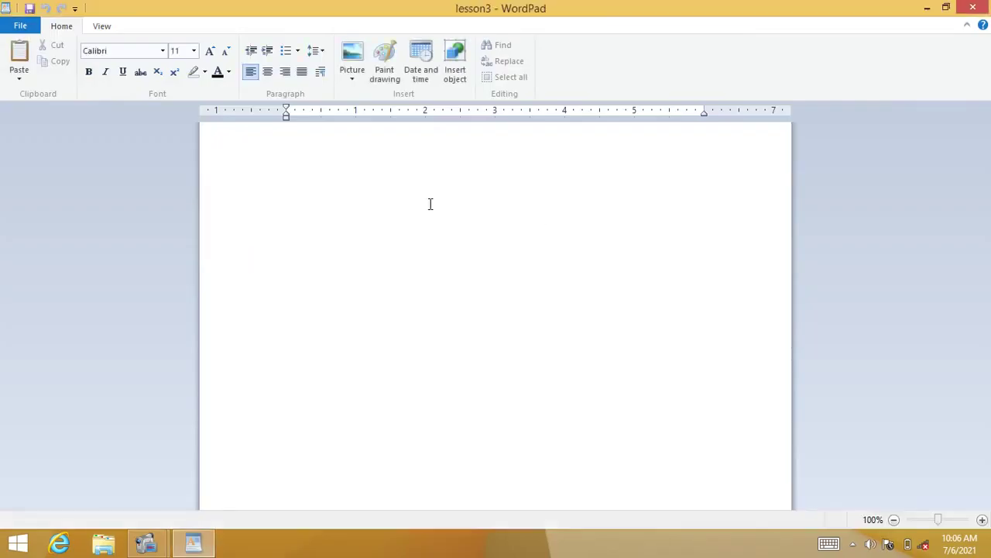
type("joijoiujiojjioujoiujoij")
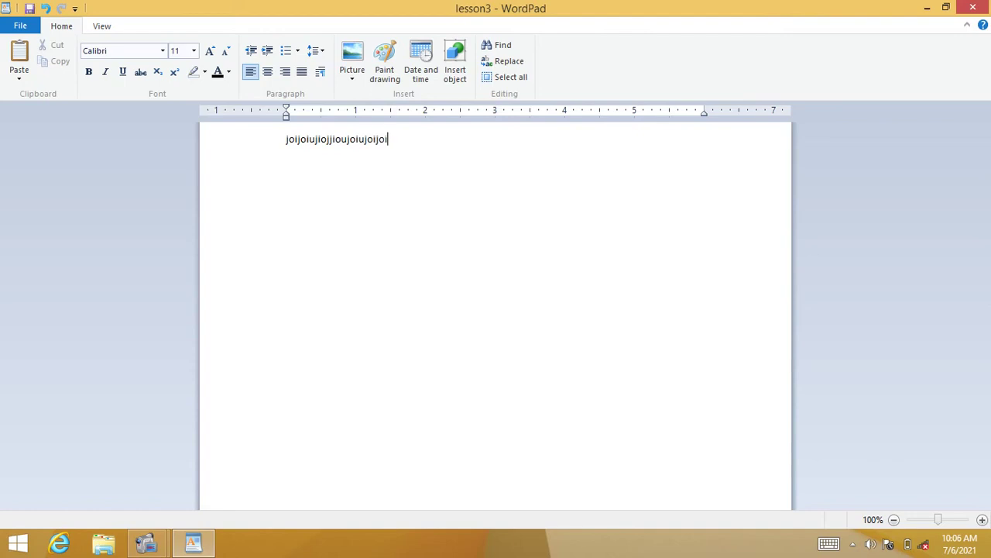
left_click(13, 28)
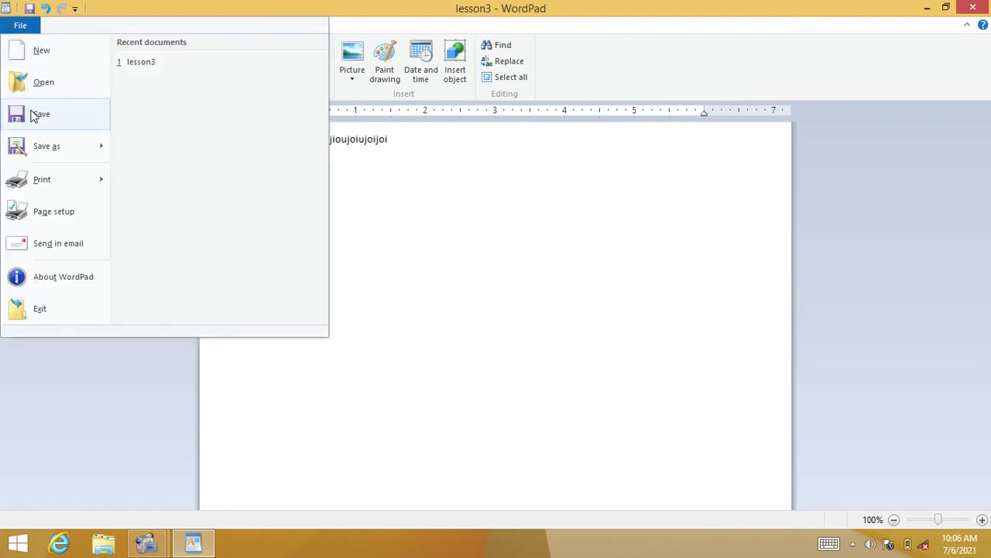
left_click(33, 113)
left_click(973, 8)
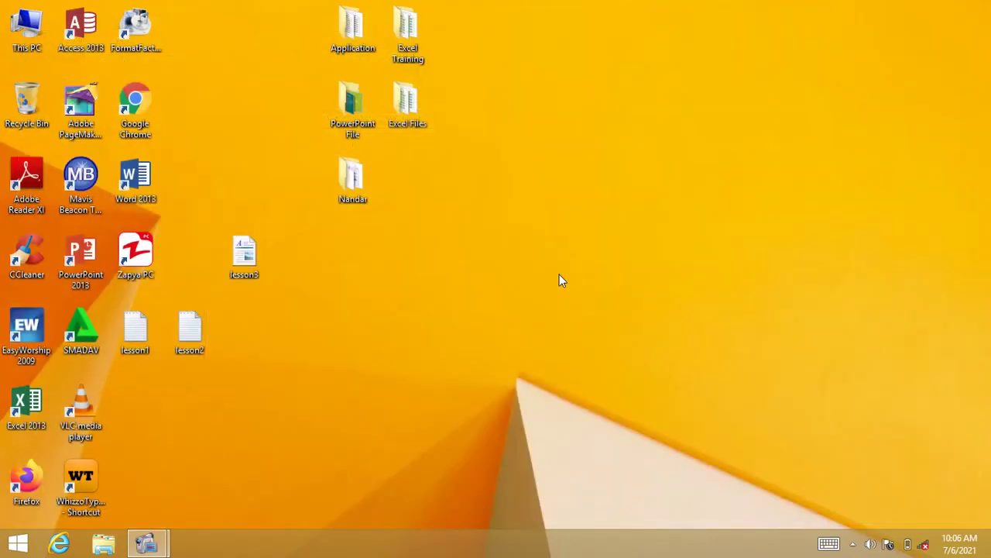
Step: Reopen lesson3 to check the text, close it, and move its icon beside lesson2
double_click(250, 267)
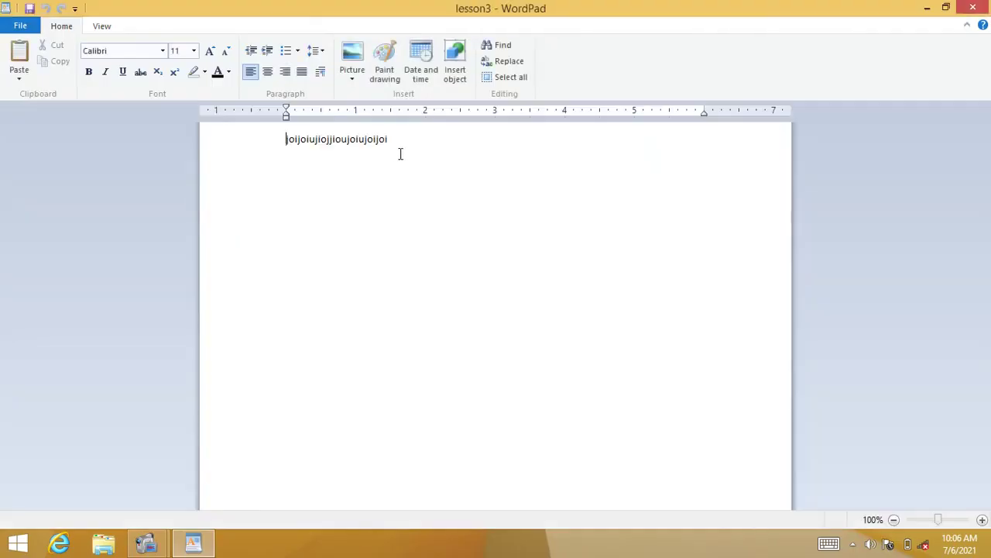
left_click_drag(400, 142, 254, 144)
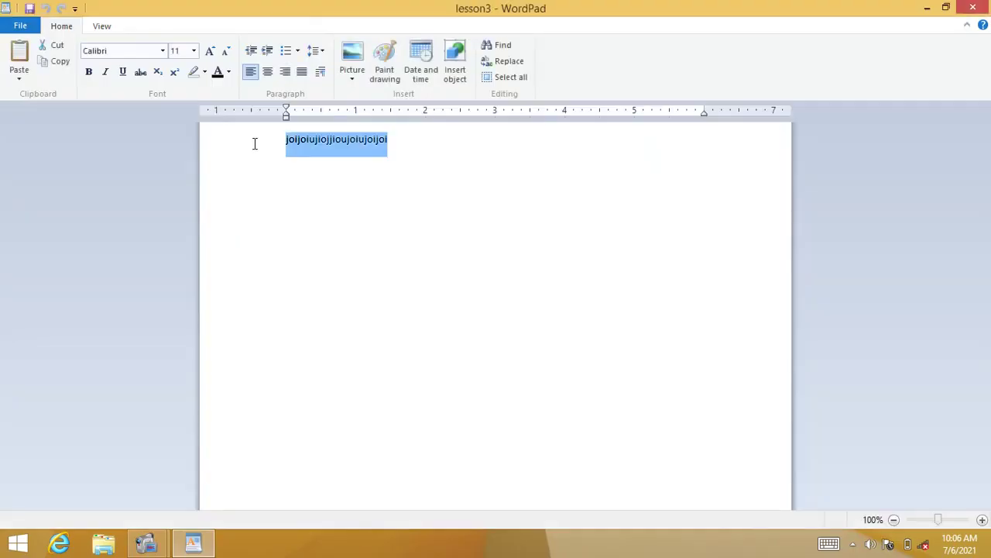
left_click(392, 167)
left_click(973, 7)
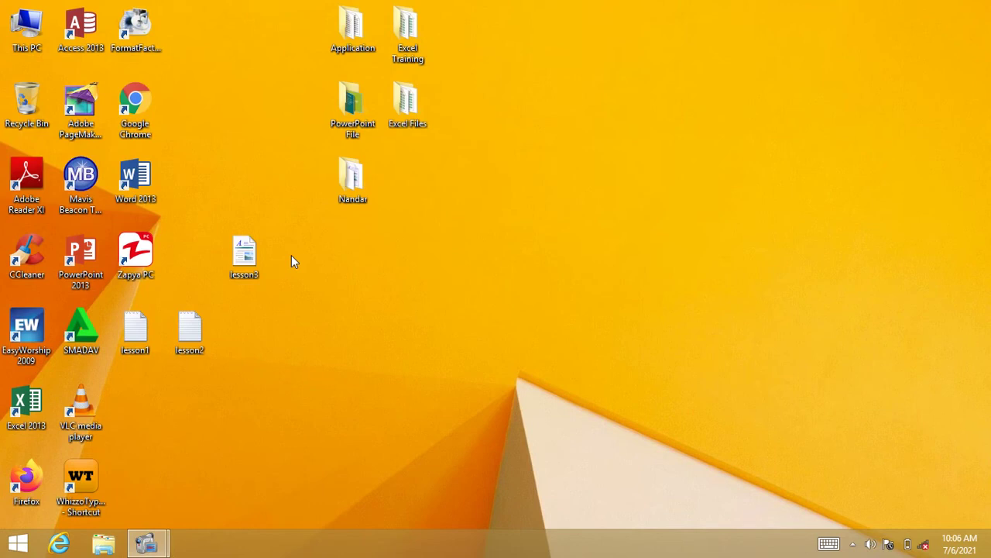
left_click_drag(245, 256, 231, 322)
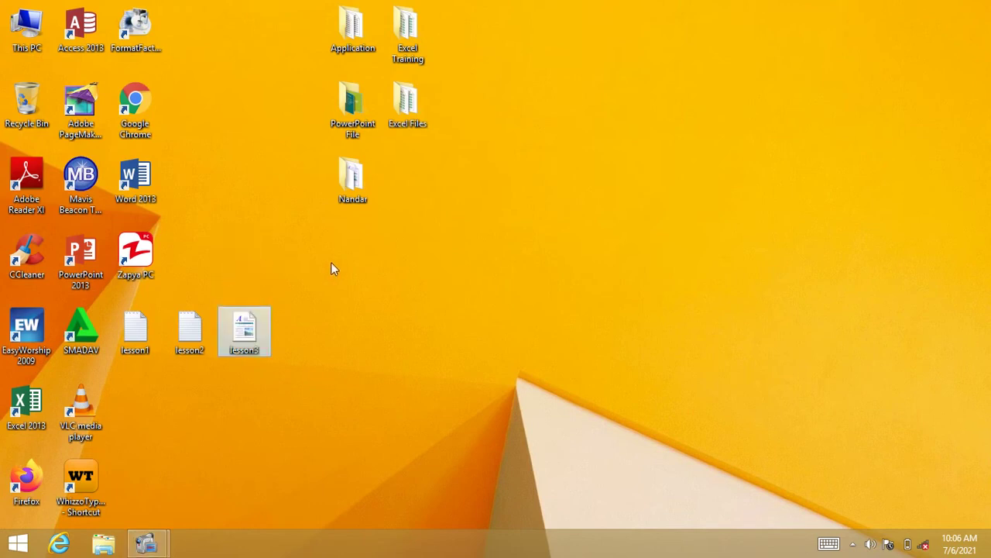
Step: Create a new Journal document on the desktop named lesson4
right_click(234, 177)
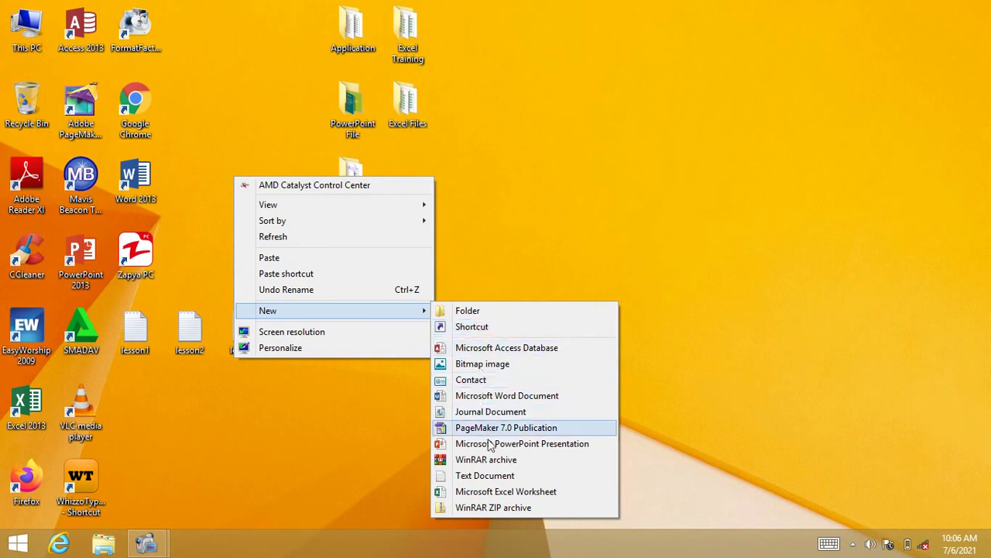
mouse_move(267, 310)
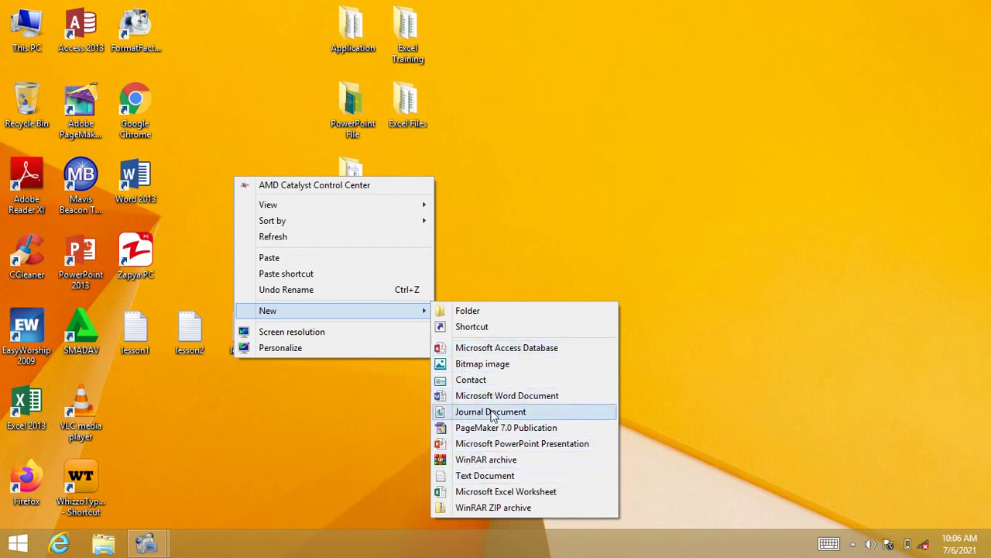
left_click(493, 416)
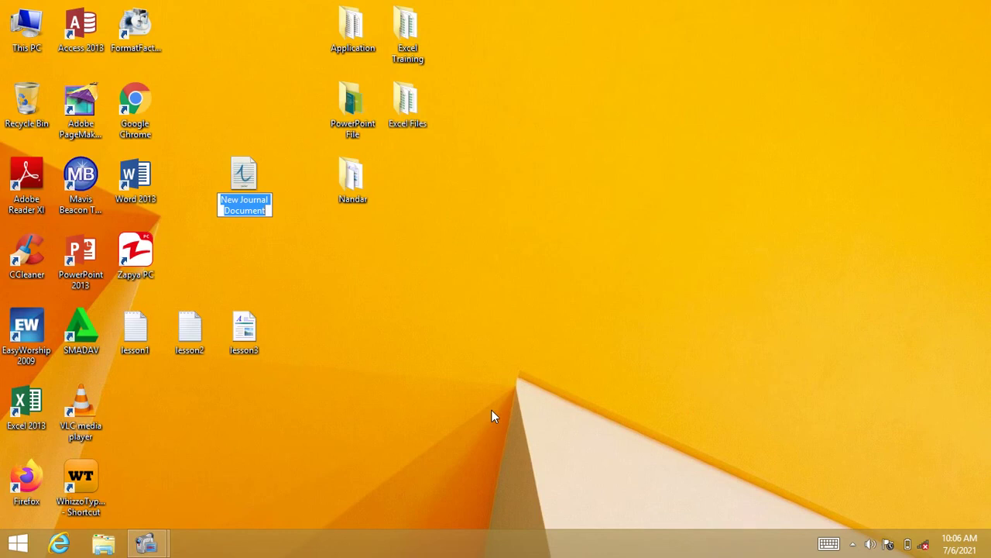
key("BackSpace")
type("less")
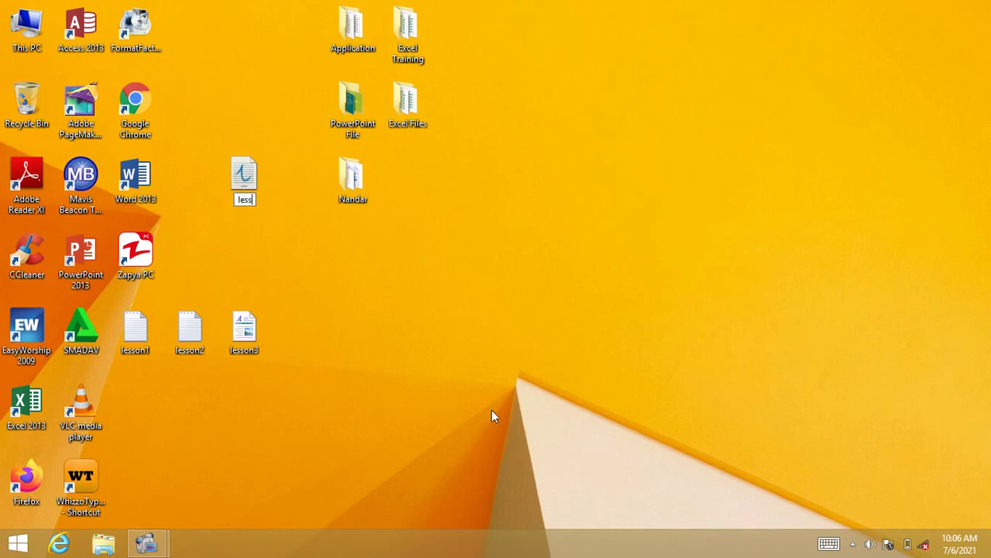
type("on4")
key("Return")
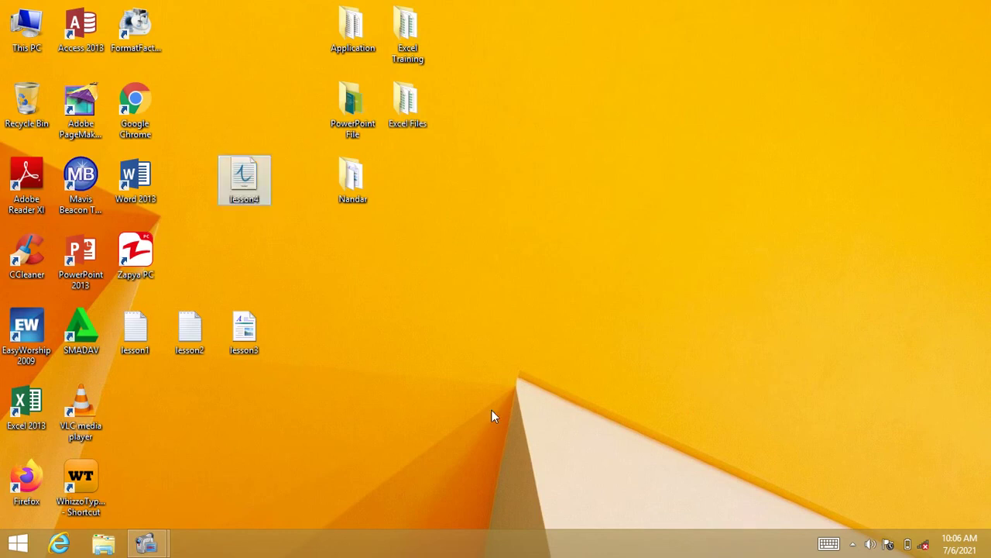
Step: Open lesson4, dismiss the print driver prompt, close it, and place it beside Zapya PC
double_click(243, 179)
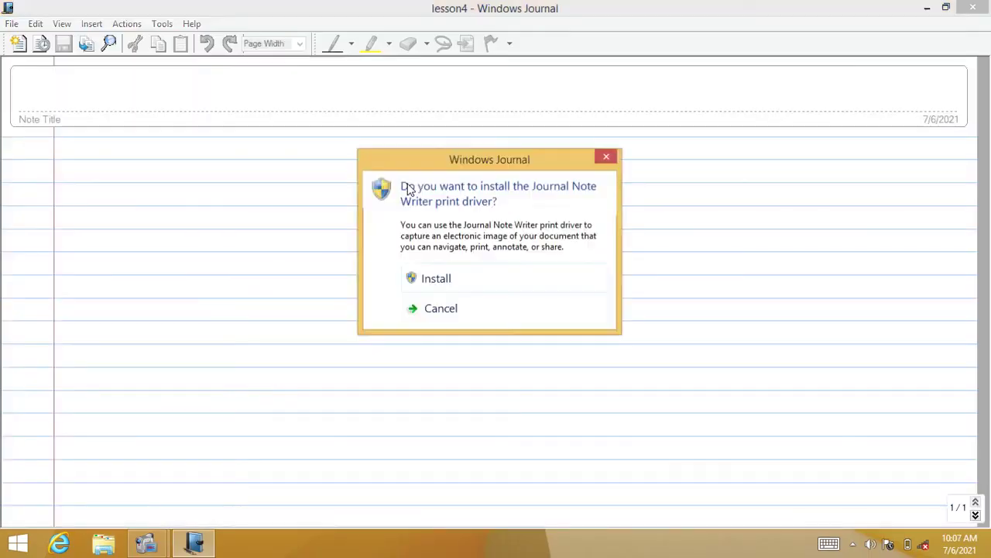
left_click(606, 156)
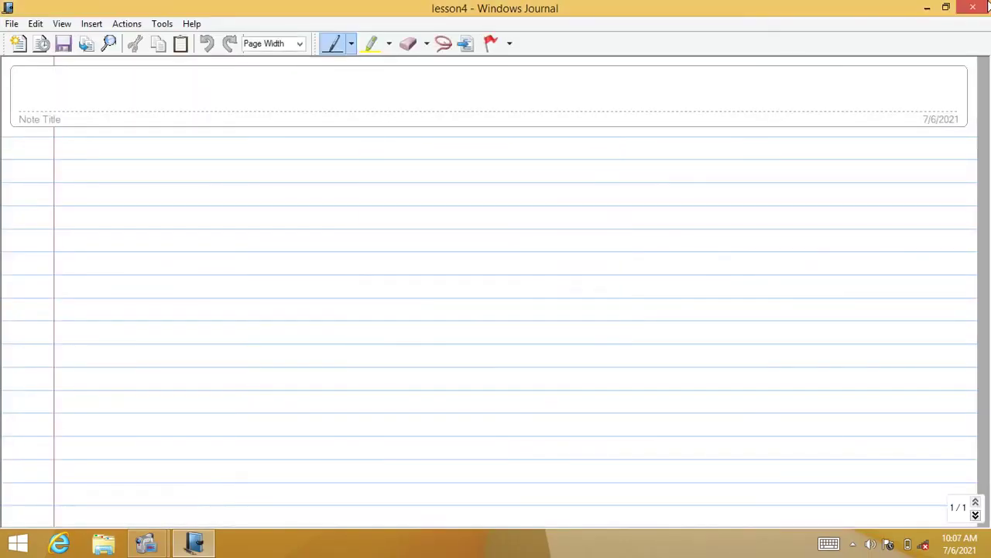
left_click(973, 7)
left_click_drag(227, 205, 227, 281)
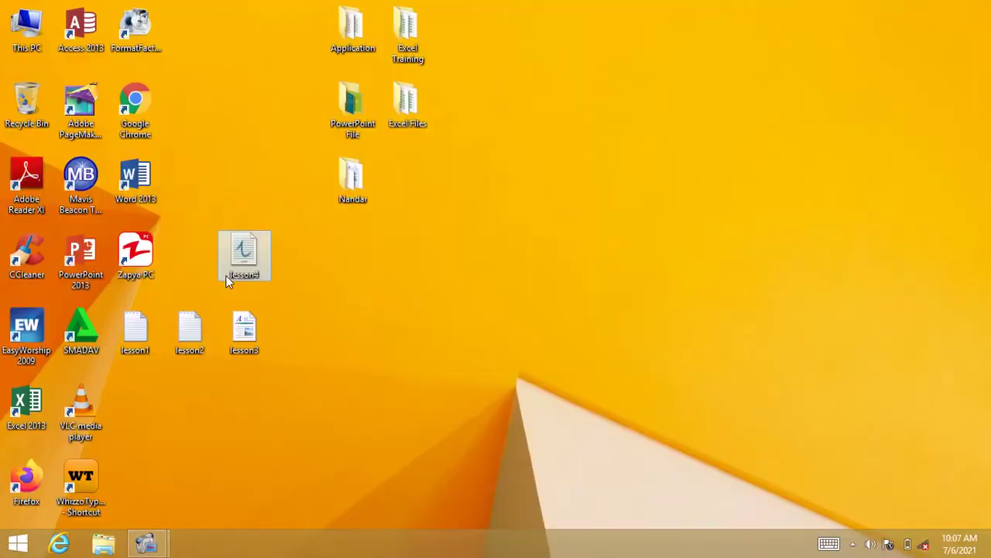
double_click(31, 30)
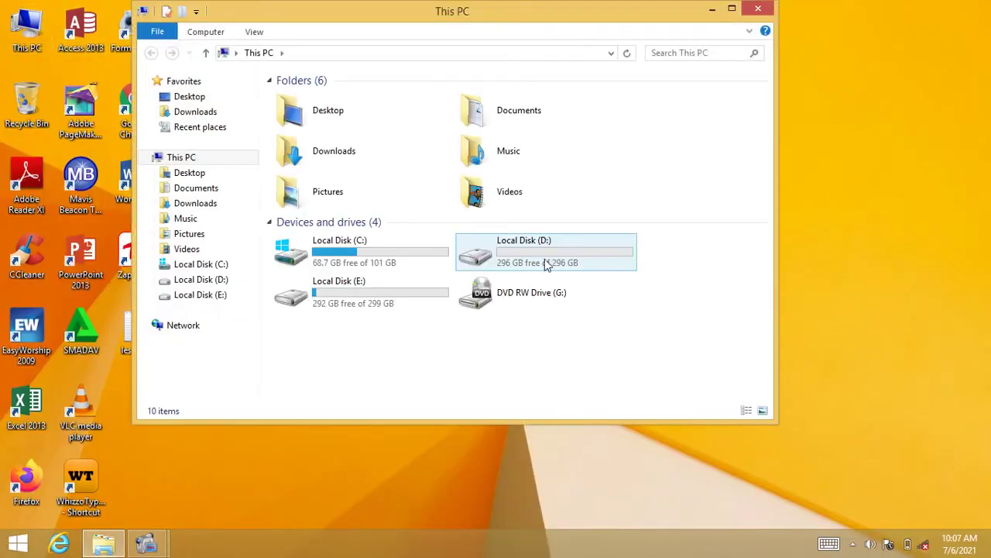
left_click(533, 261)
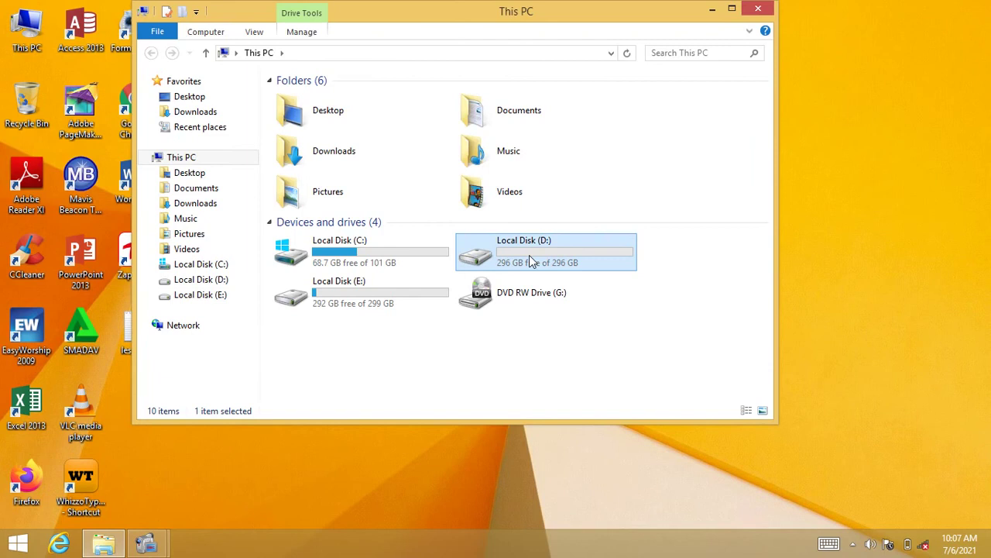
mouse_move(546, 252)
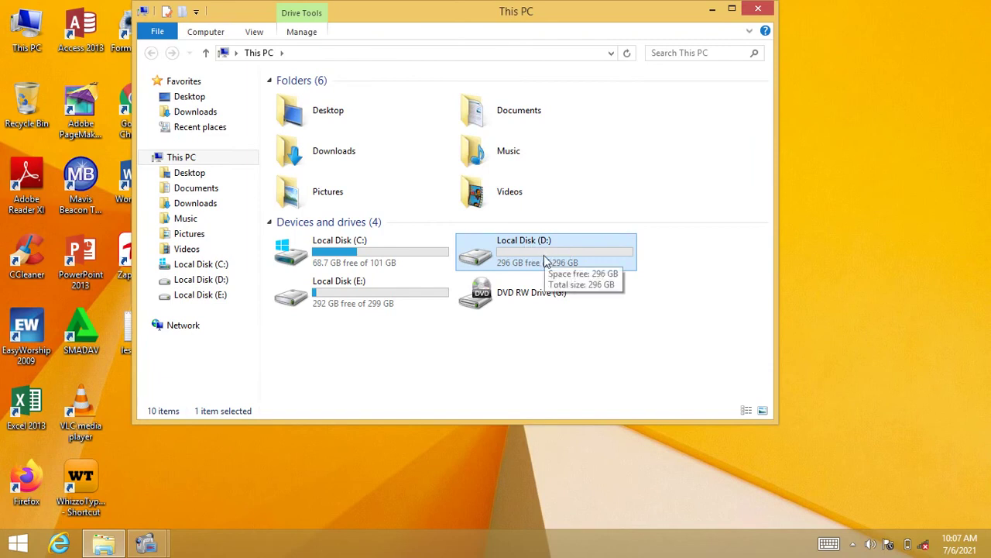
left_click(758, 9)
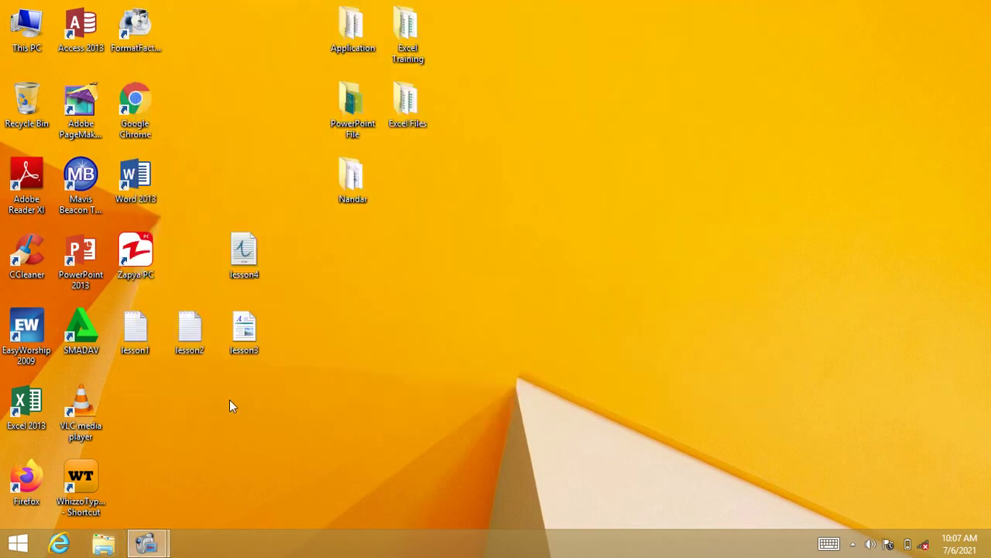
Step: Launch Notepad and save the 'jiojijioj' note as lesson5 on Local Disk (D:) in UTF-8
left_click(17, 543)
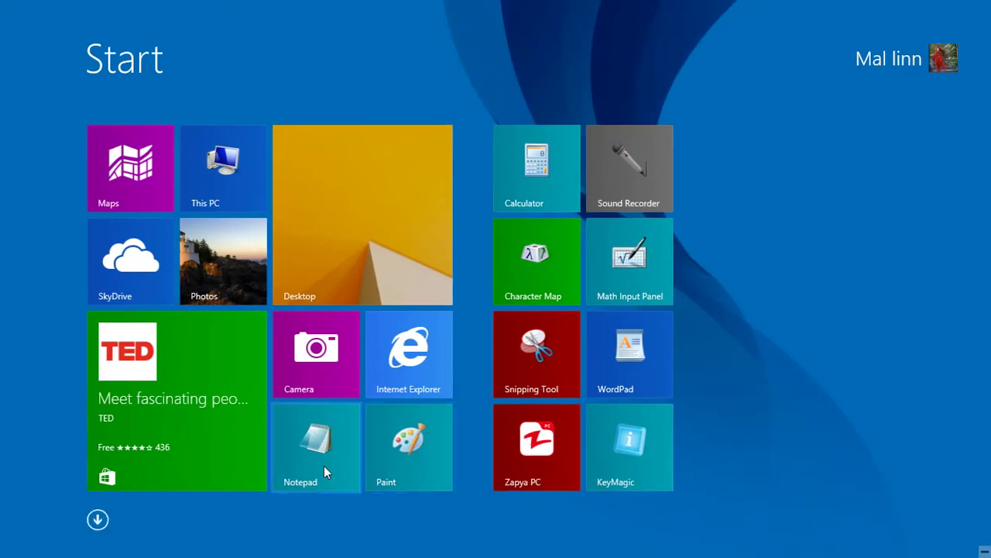
left_click(323, 467)
type("jiojij")
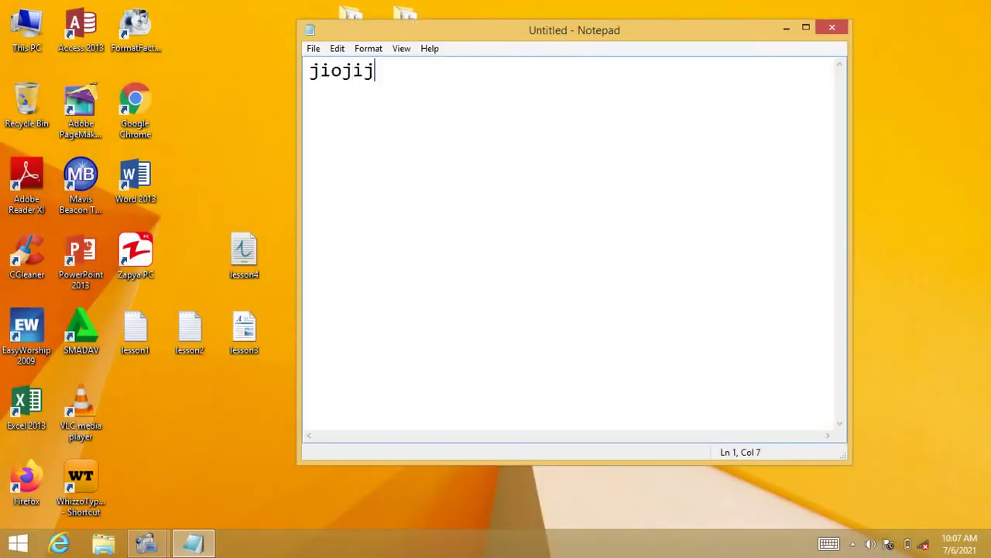
type("ioj")
left_click(313, 49)
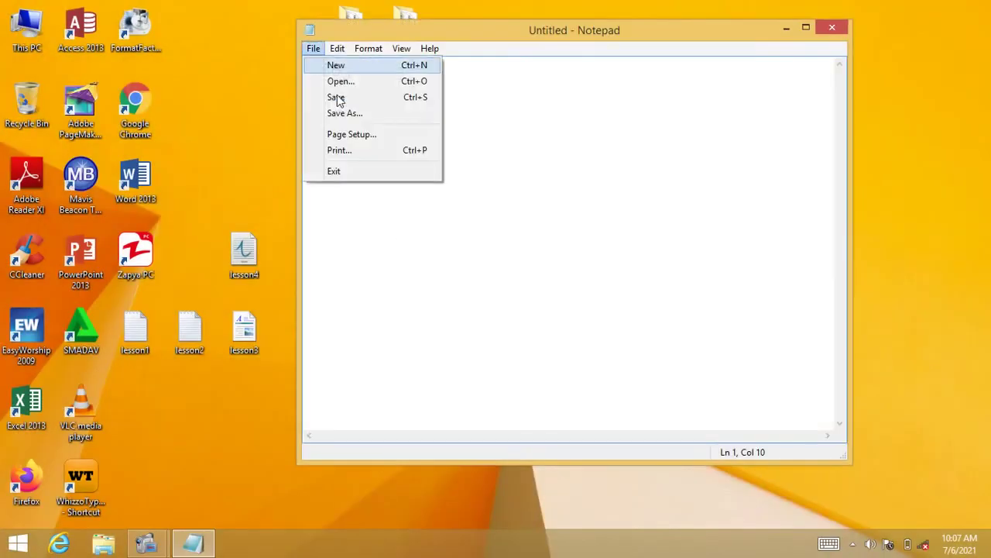
left_click(334, 96)
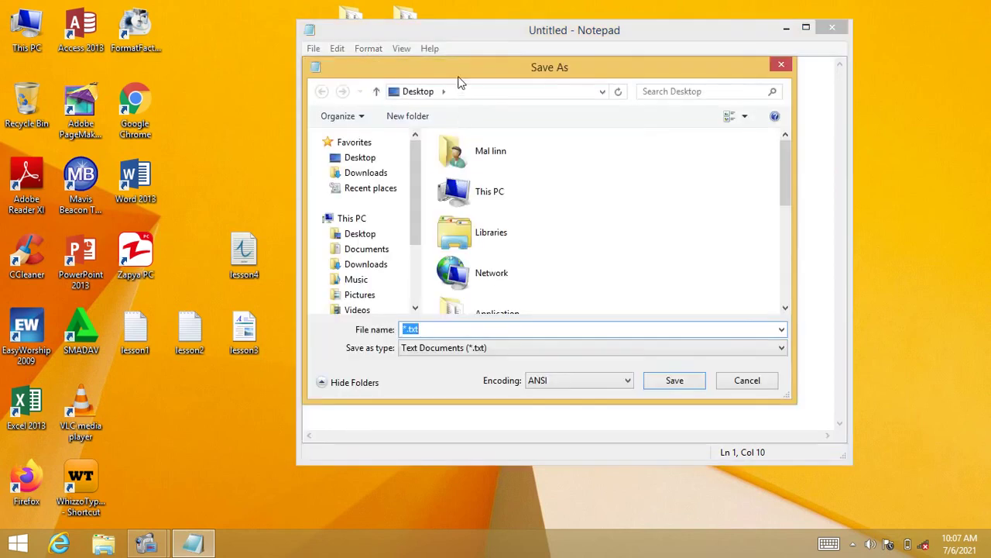
left_click_drag(457, 82, 399, 59)
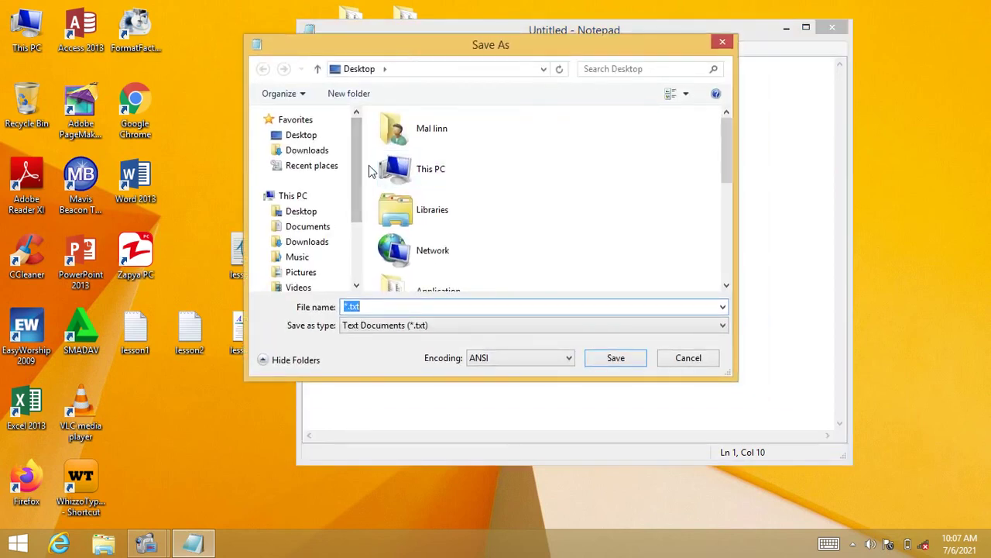
left_click_drag(358, 148, 364, 231)
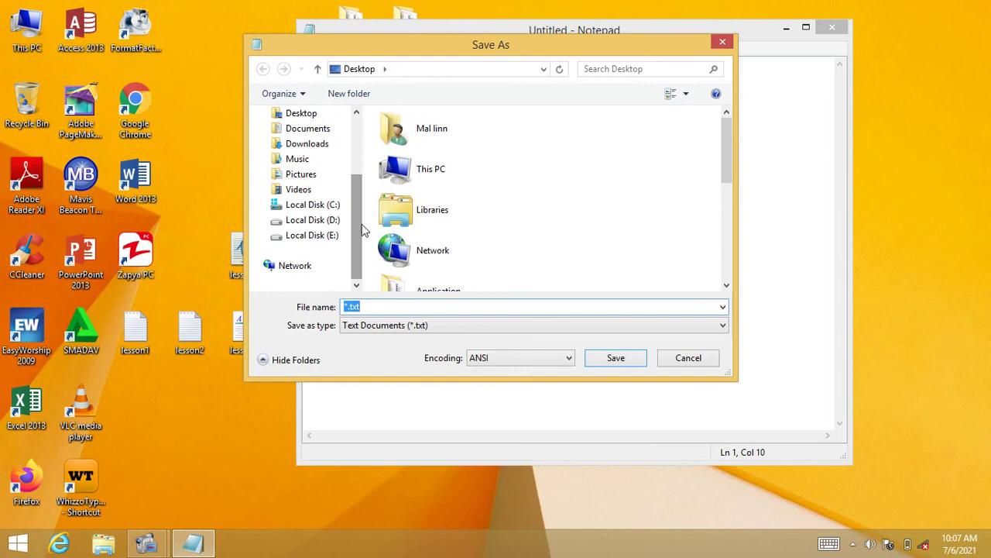
left_click(309, 220)
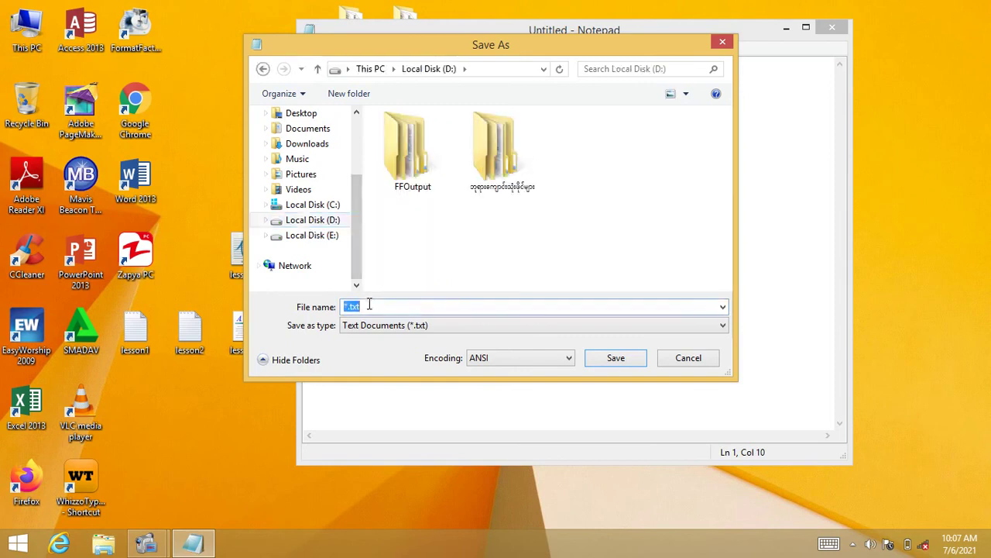
type("lesson5")
left_click(517, 363)
left_click(518, 402)
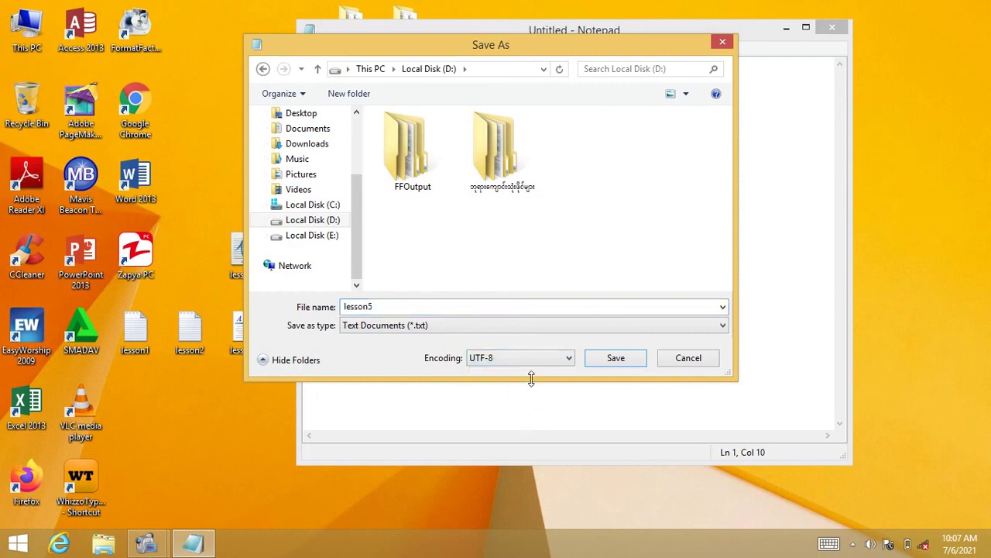
left_click(605, 363)
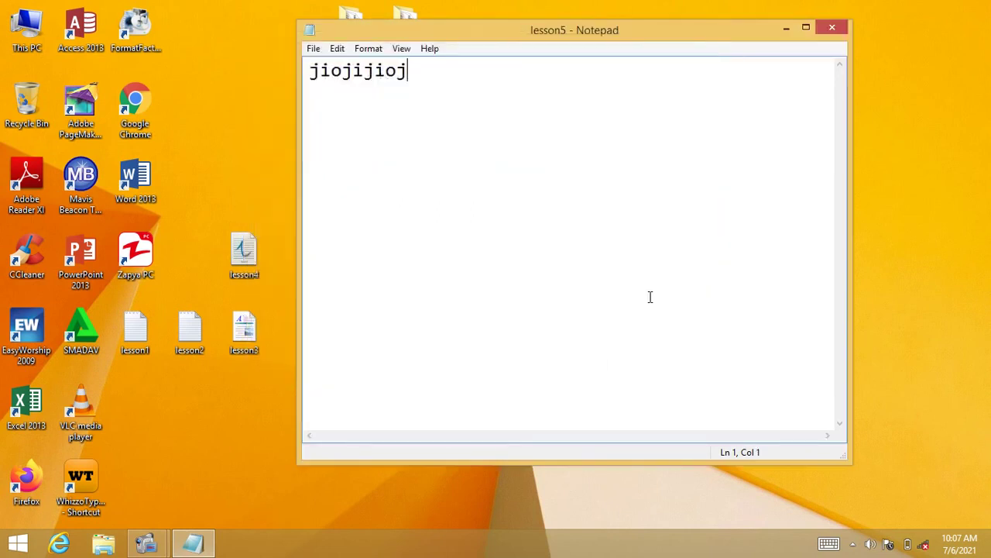
Step: Close Notepad, then reopen lesson5 from Local Disk (D:) via This PC to check it
left_click(832, 28)
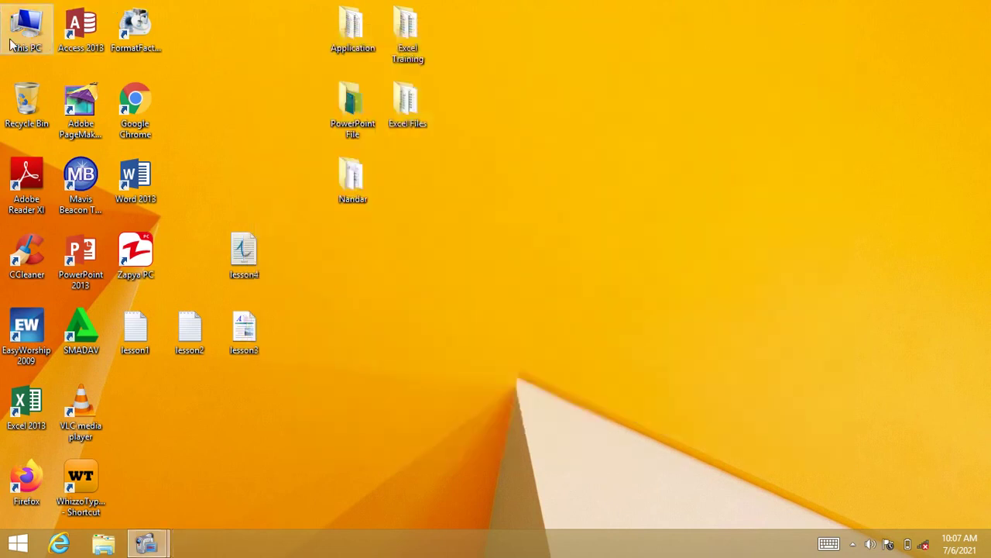
double_click(11, 45)
double_click(586, 259)
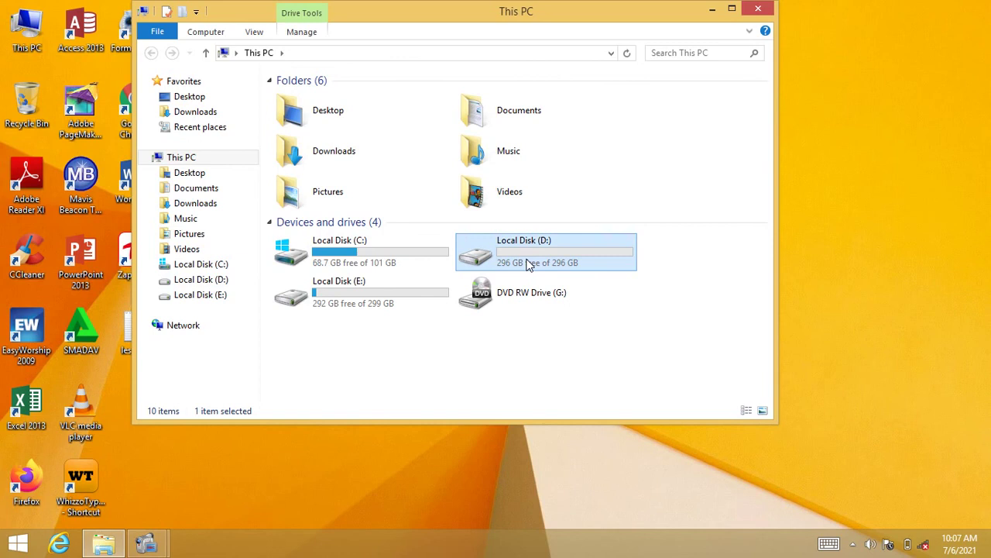
double_click(329, 128)
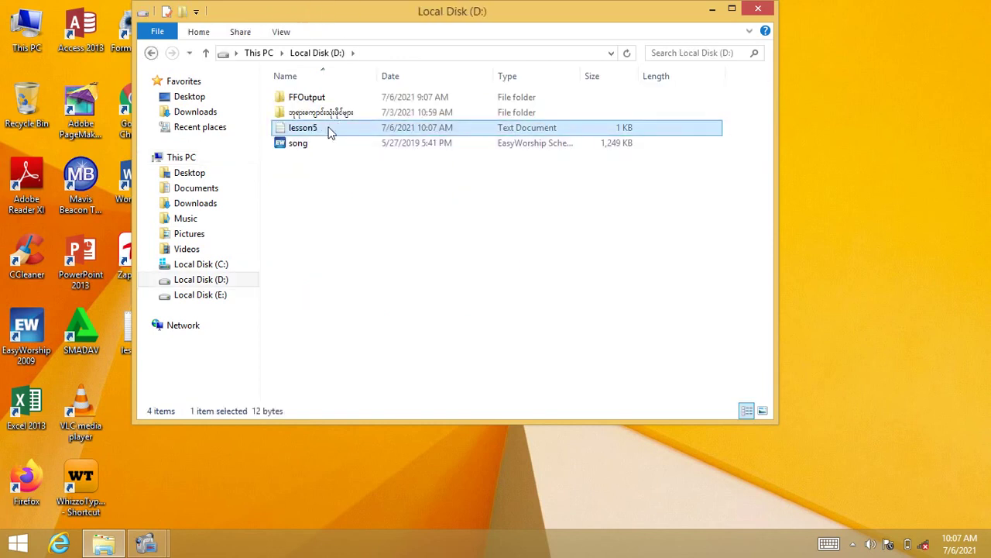
left_click_drag(421, 69, 288, 89)
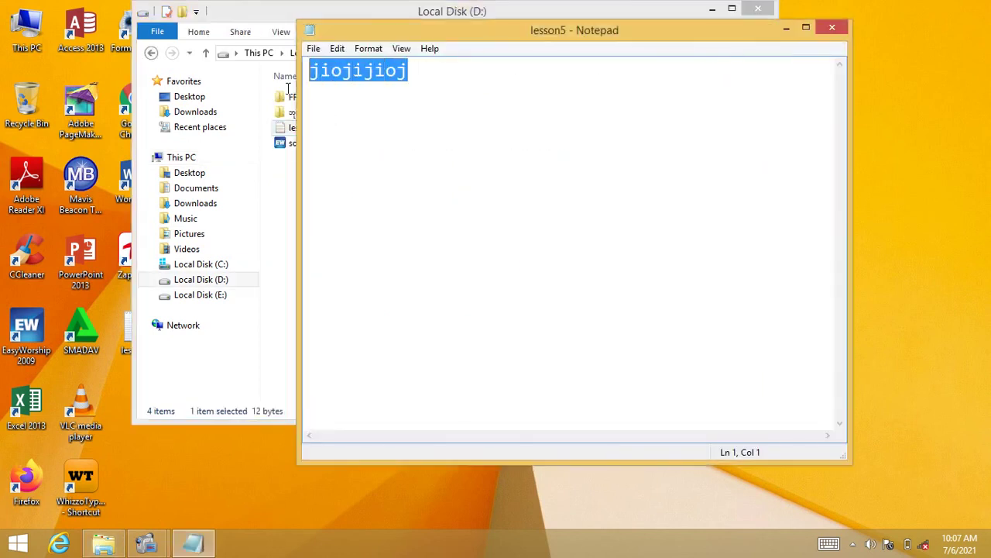
left_click(832, 28)
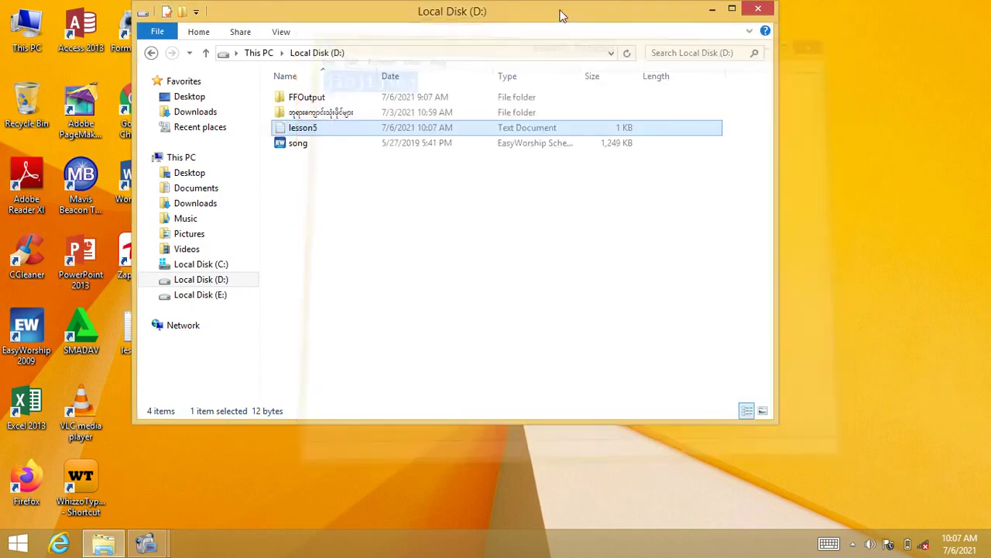
Step: Cut lesson5 from Local Disk (D:), paste it onto the desktop, and close the drive window
left_click_drag(511, 20, 692, 32)
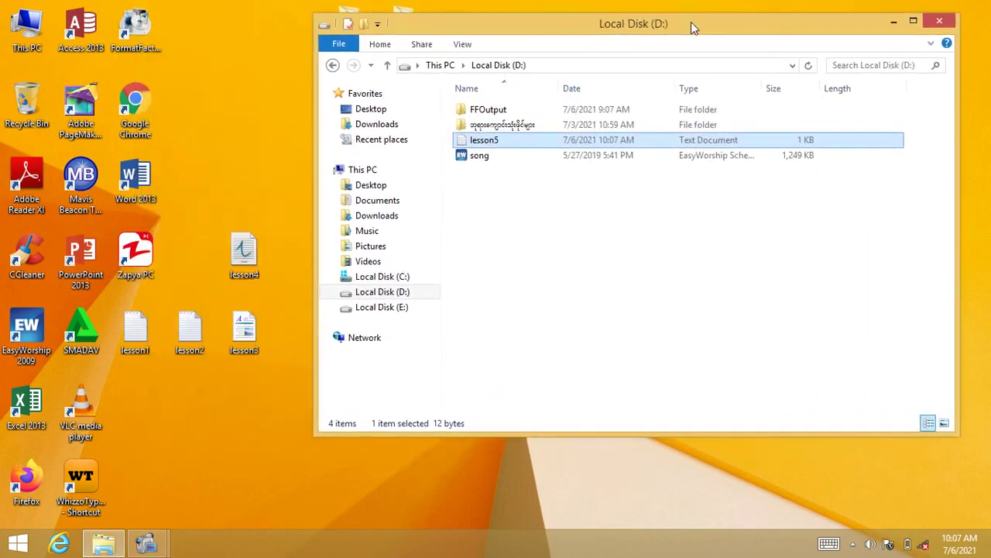
right_click(488, 144)
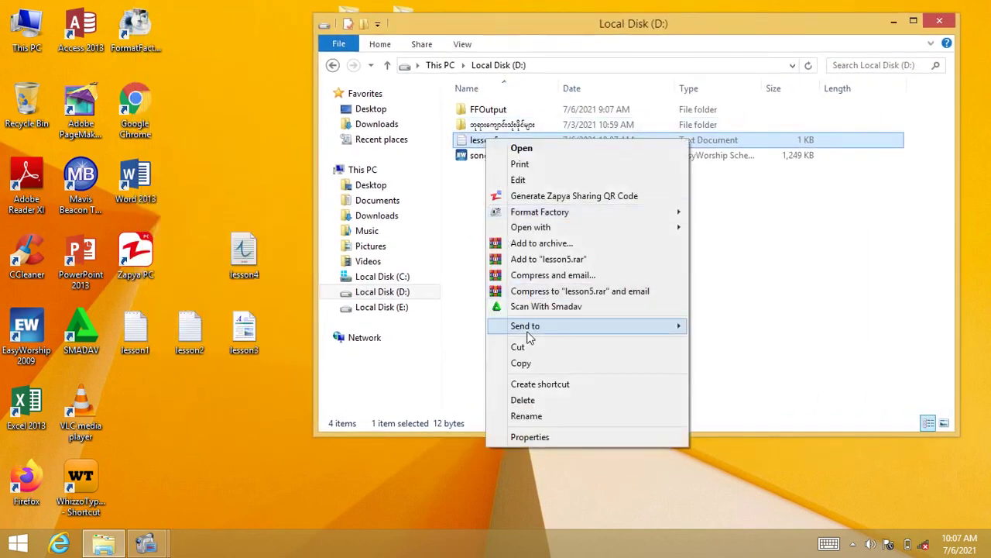
left_click(529, 344)
left_click(218, 145)
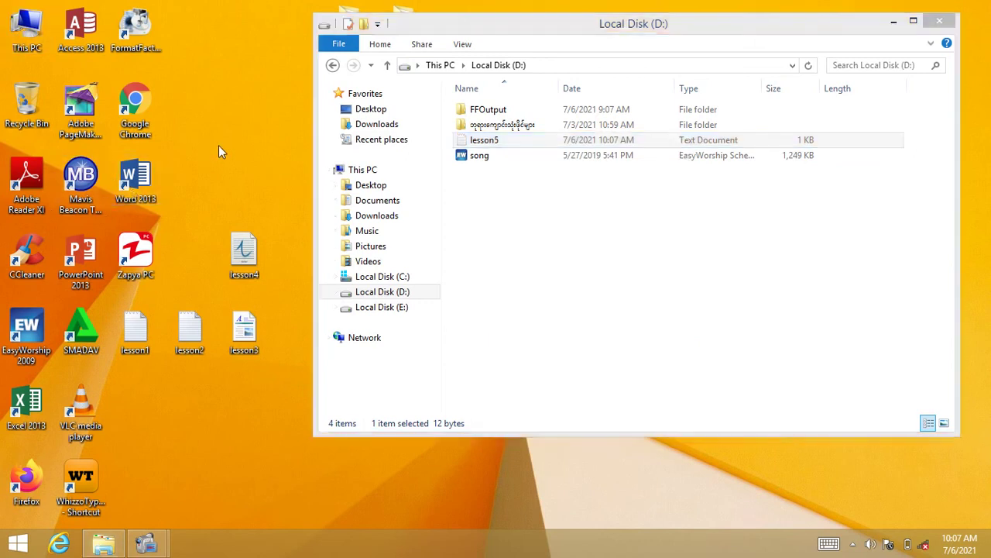
right_click(219, 145)
left_click(274, 226)
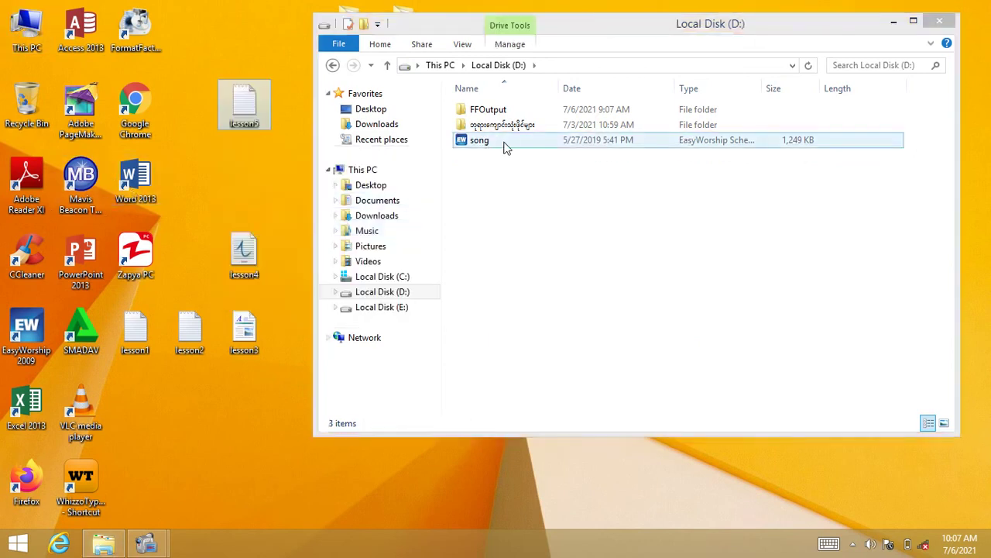
left_click(939, 21)
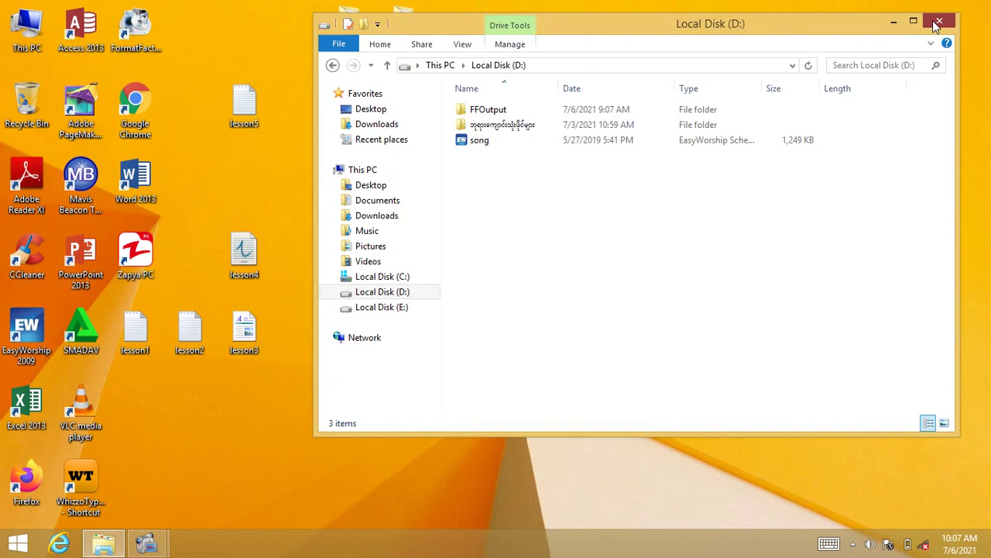
left_click_drag(250, 128, 242, 200)
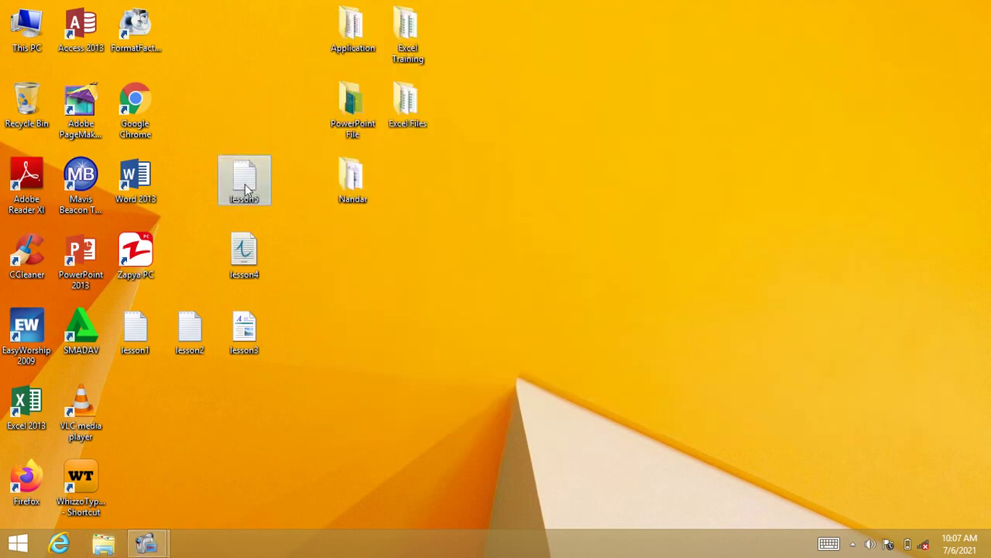
right_click(246, 190)
left_click(294, 224)
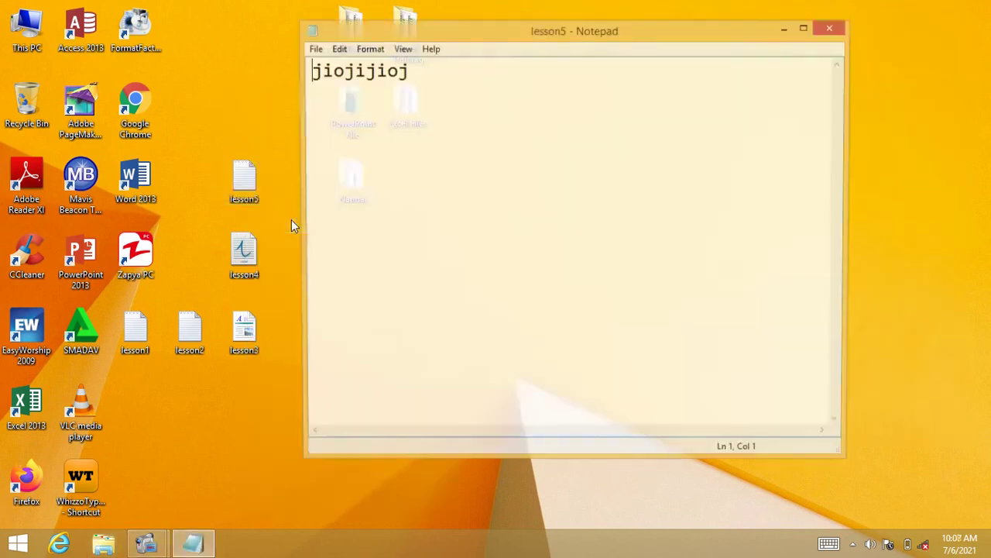
left_click(832, 28)
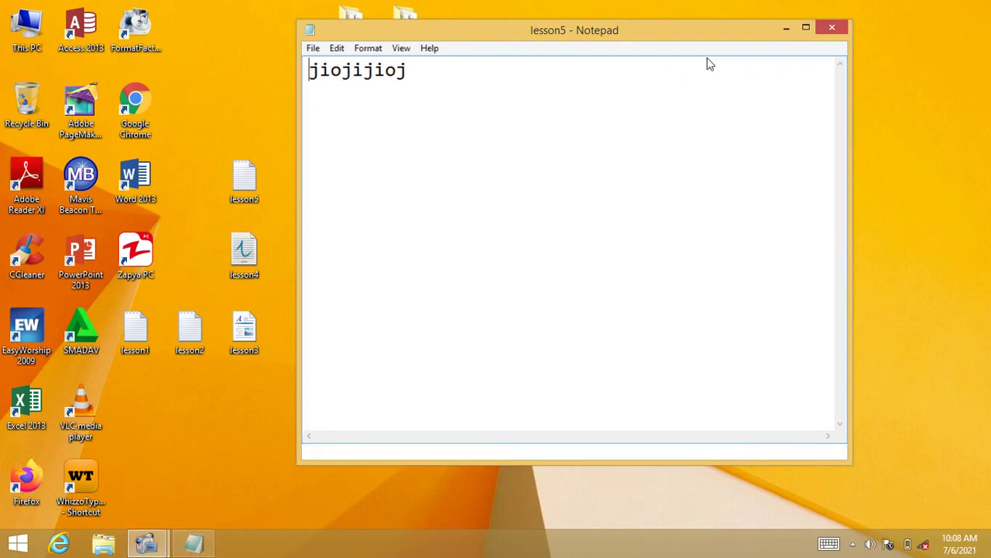
double_click(240, 180)
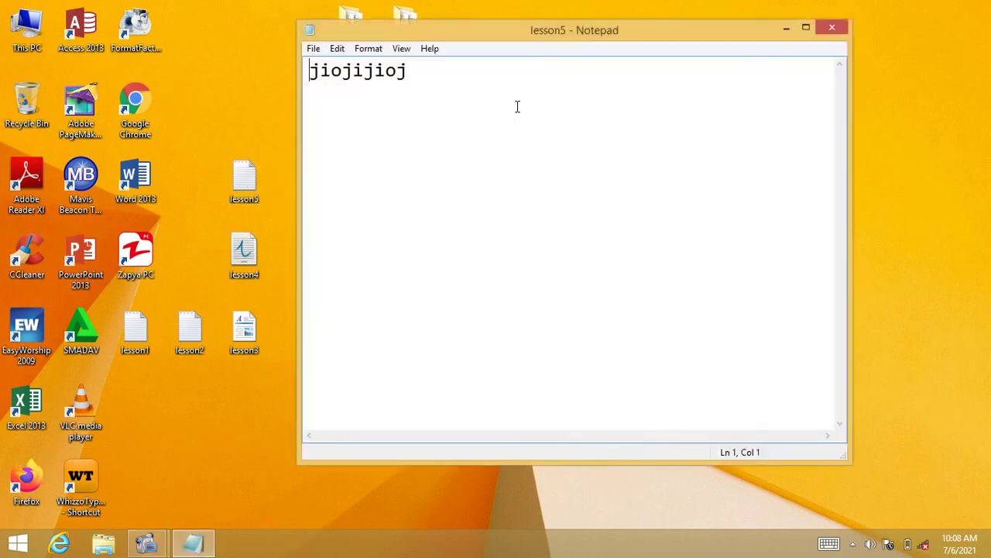
left_click(517, 106)
left_click(833, 30)
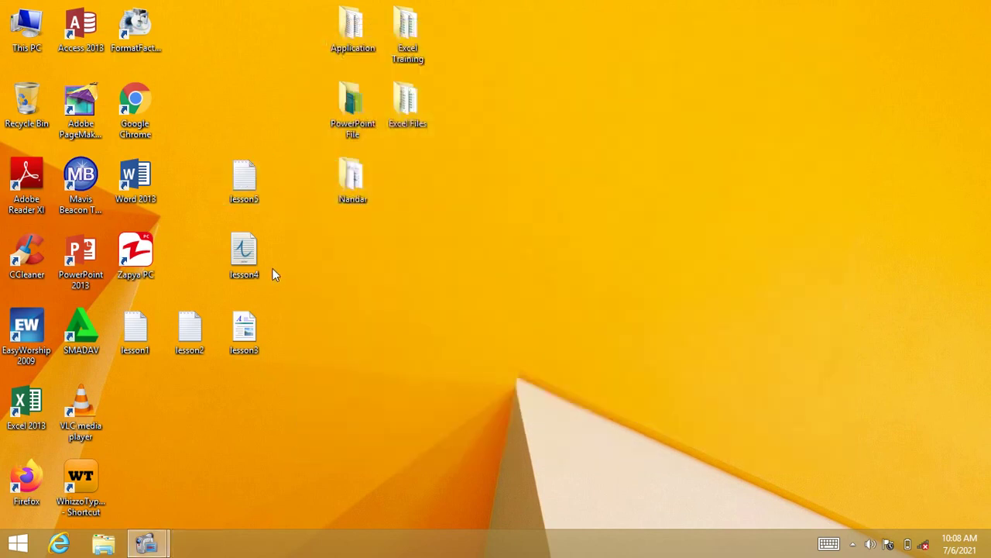
Step: Delete lesson4 and lesson5, then rearrange lesson1, lesson2 and lesson3 into the freed space
mouse_move(275, 274)
left_mouse_down()
mouse_move(220, 210)
mouse_move(239, 172)
left_mouse_up()
right_click(240, 171)
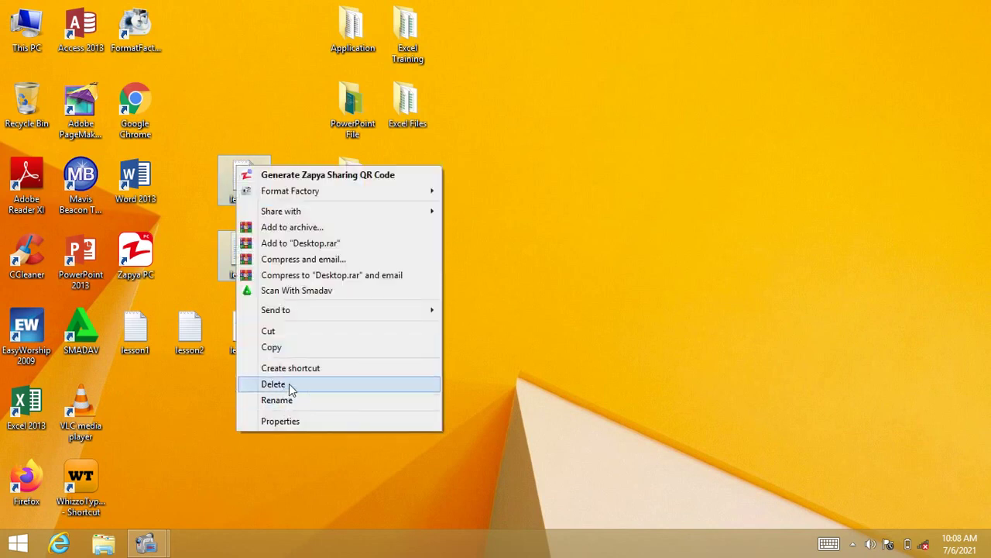
left_click(272, 384)
left_click_drag(134, 332, 248, 259)
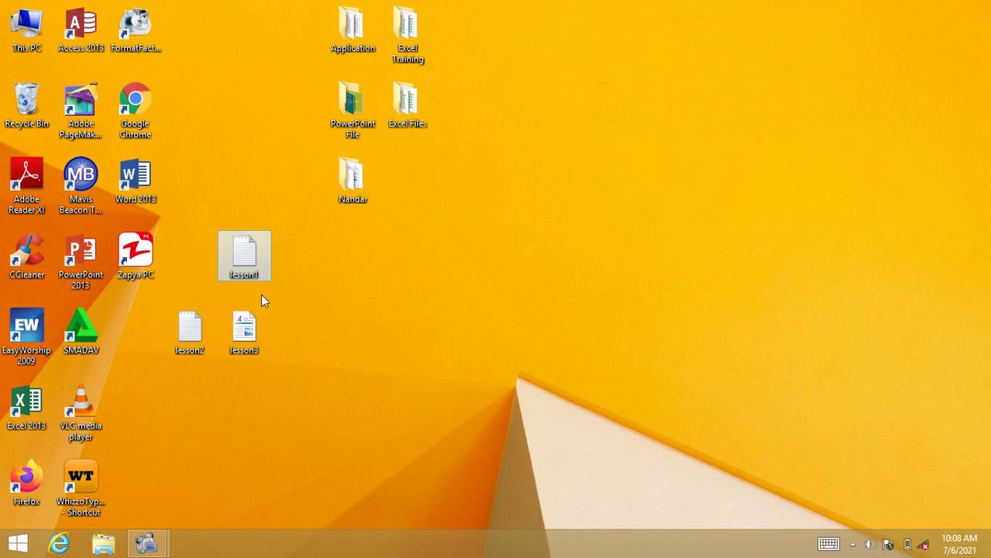
left_click_drag(248, 329, 302, 252)
left_click_drag(193, 321, 248, 321)
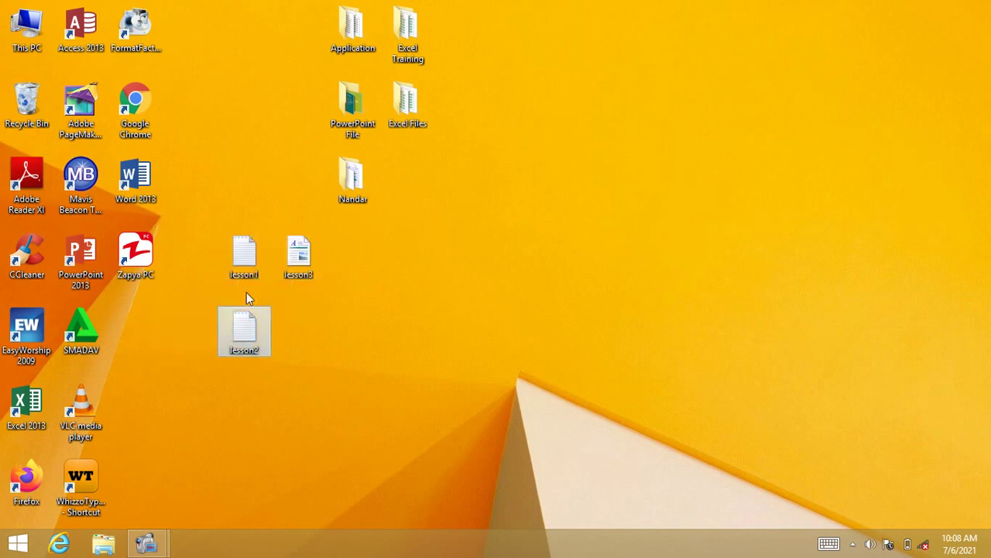
Step: Rename lesson1 to 'huhuh'
left_click(246, 267)
right_click(245, 268)
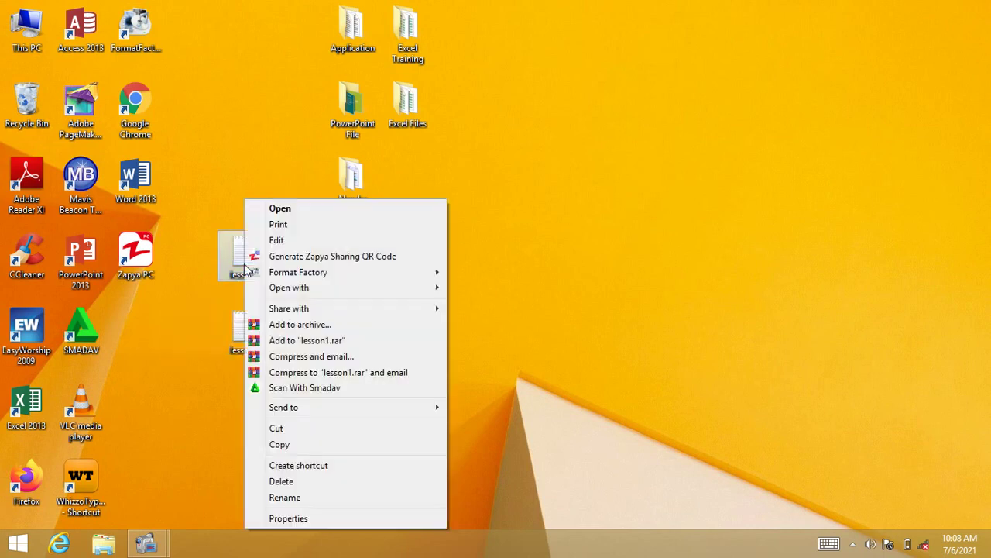
left_click(300, 500)
type("huh")
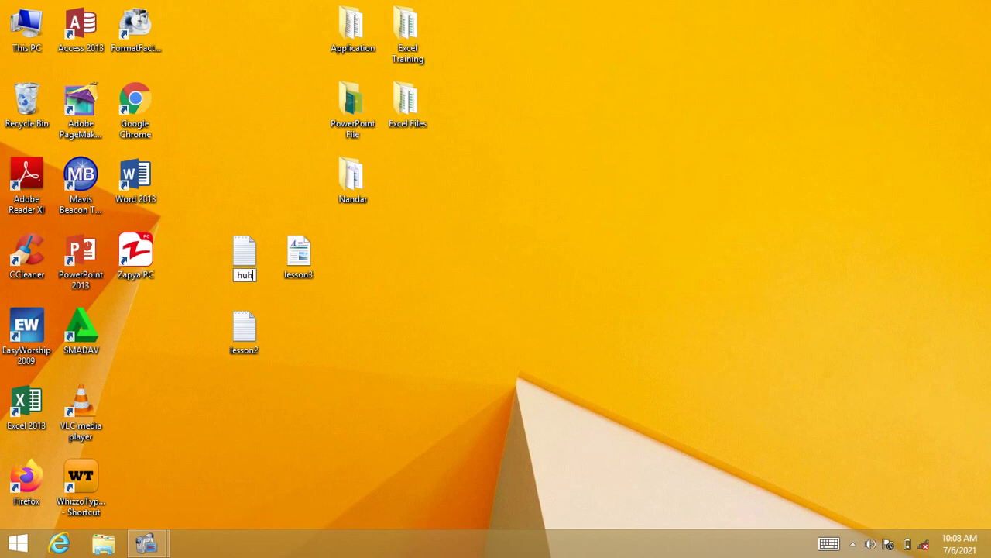
type("iuh")
key("Return")
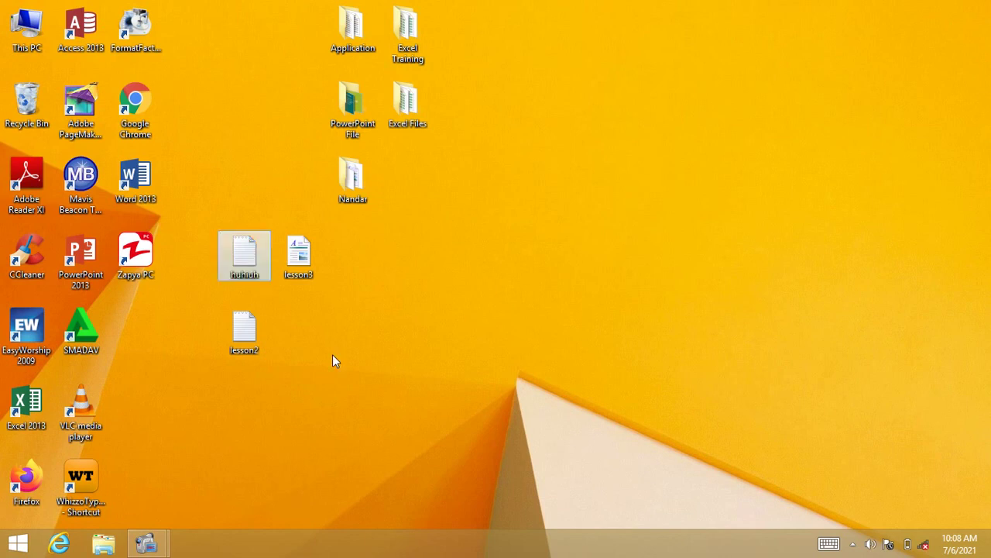
Step: Delete the three remaining lesson files from the desktop
left_click(354, 343)
left_click_drag(384, 366, 203, 235)
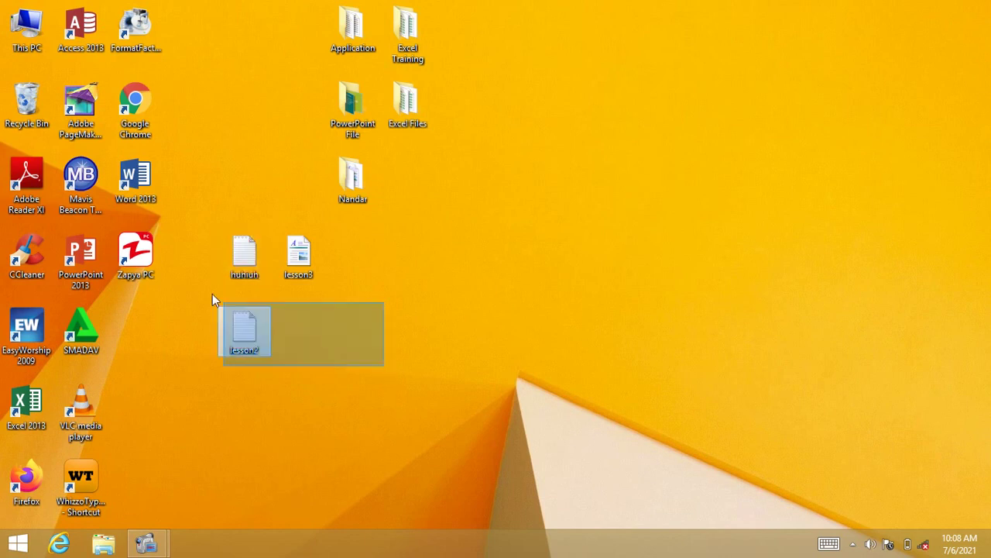
key("Delete")
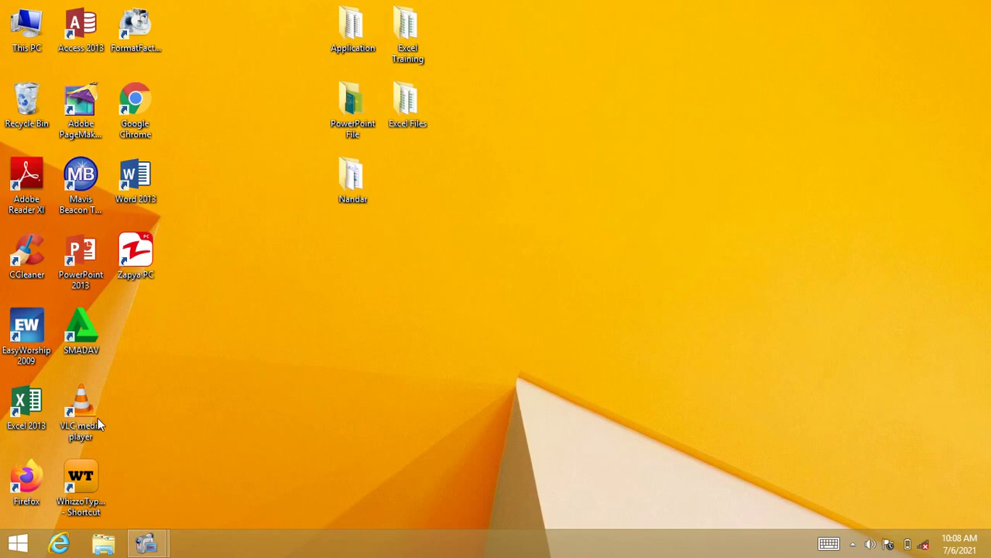
Step: Launch a fresh untitled Notepad from the Start screen and show its File menu
left_click(17, 543)
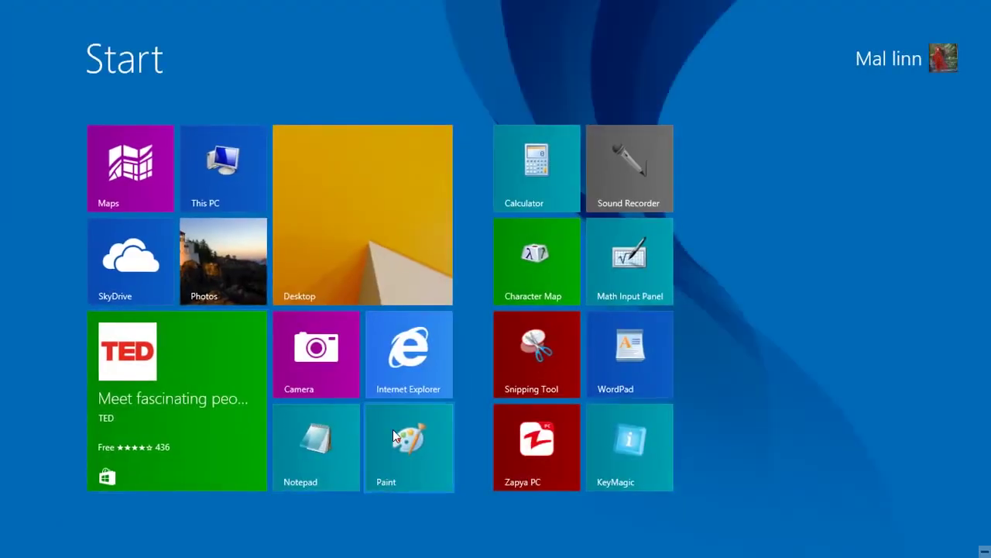
left_click(307, 460)
left_click(313, 49)
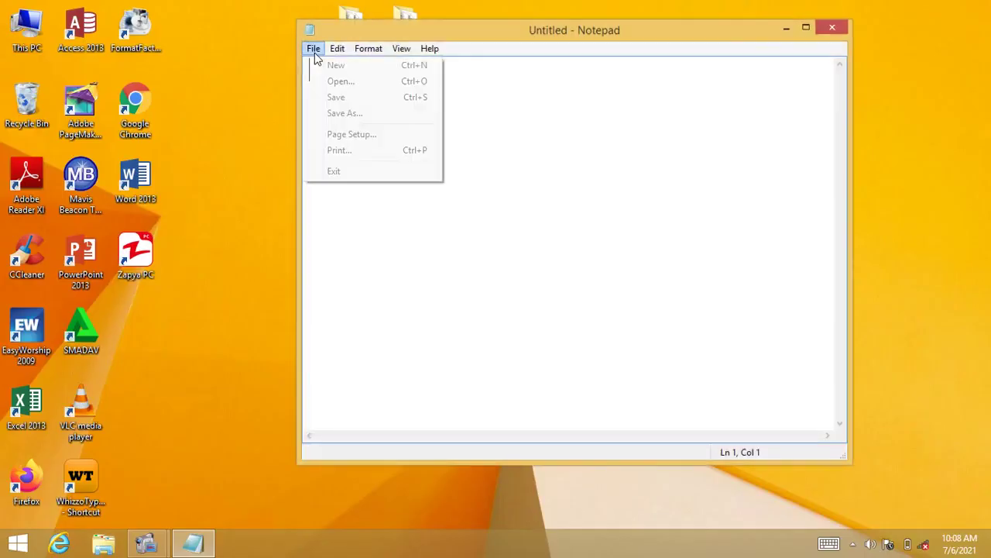